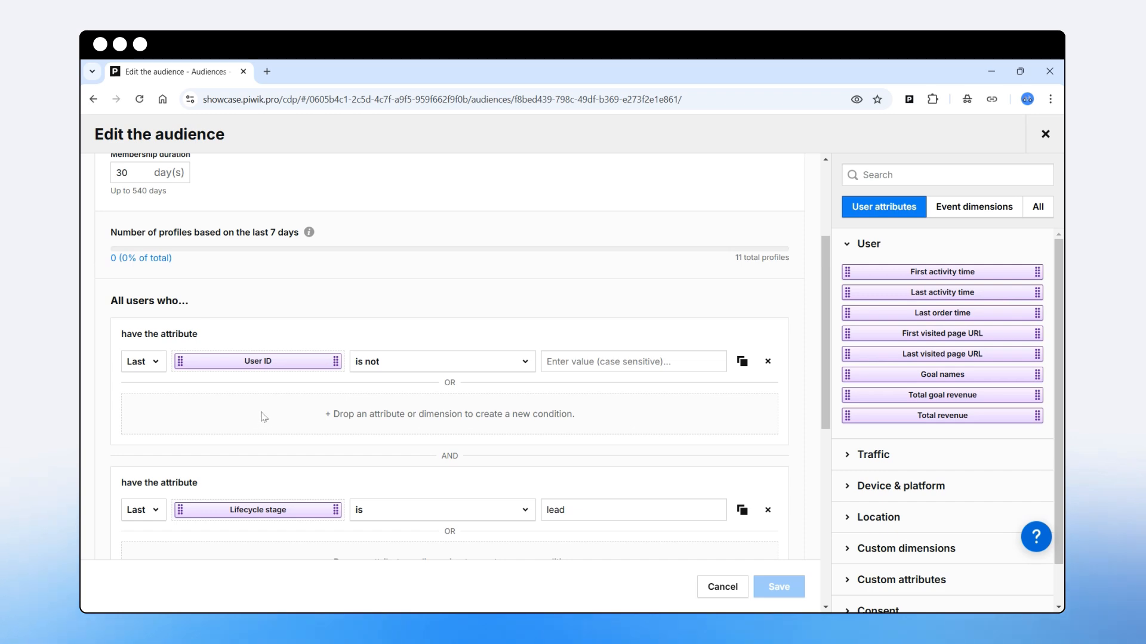
Step: Set the time window of the Content interest (CDP) event condition to the last 4 days
scroll(193, 428, down, 2)
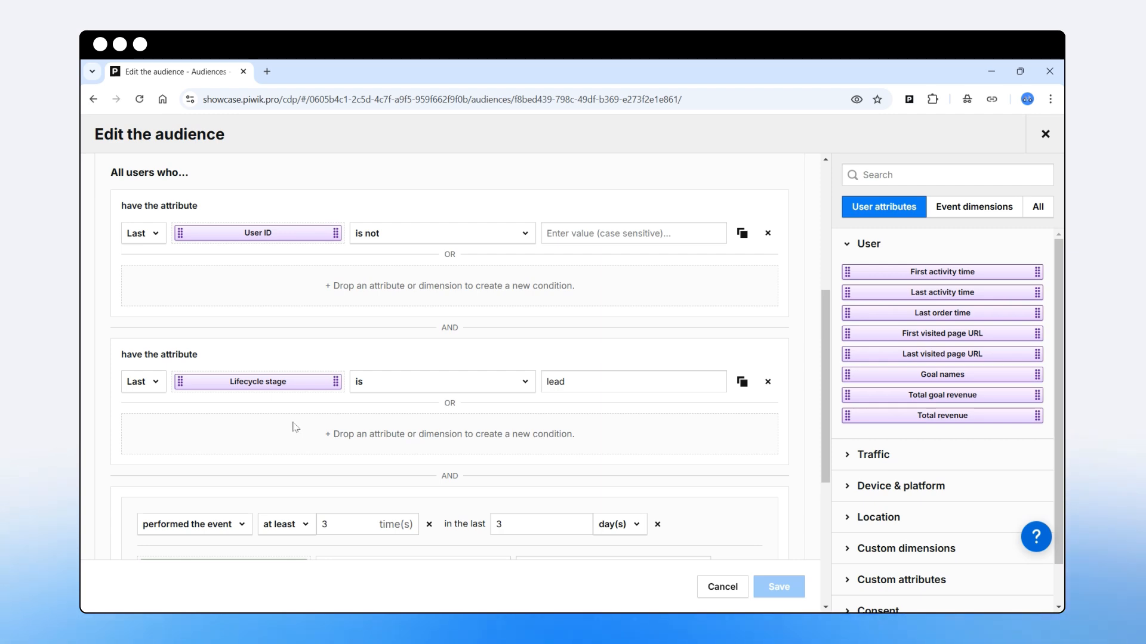
scroll(293, 427, down, 2)
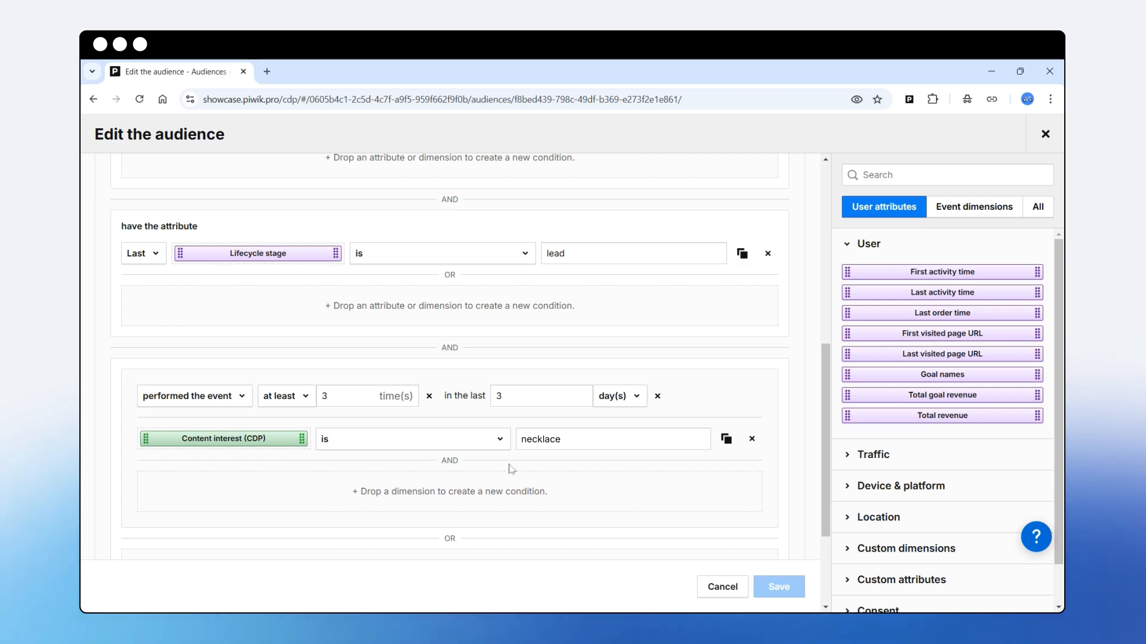
double_click(568, 443)
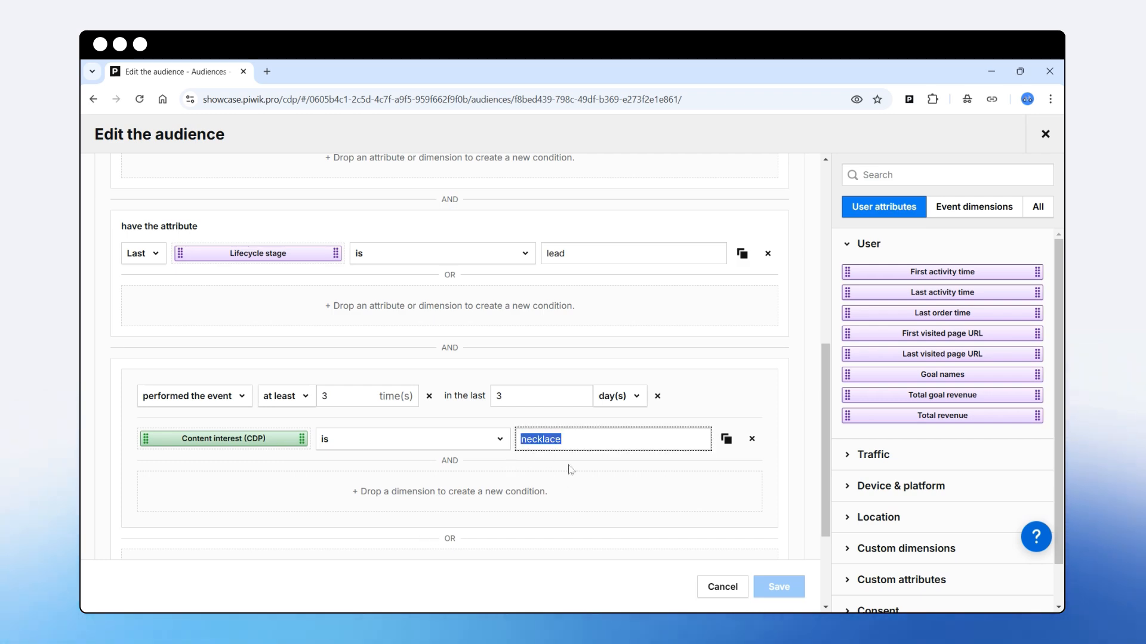
click(533, 478)
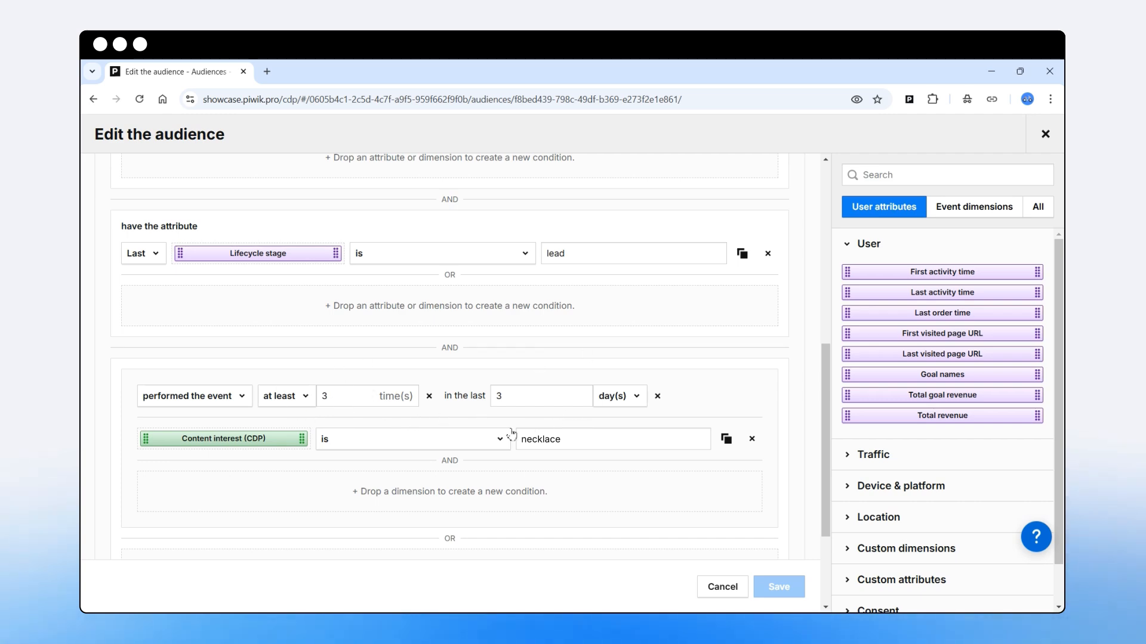
click(582, 394)
click(614, 400)
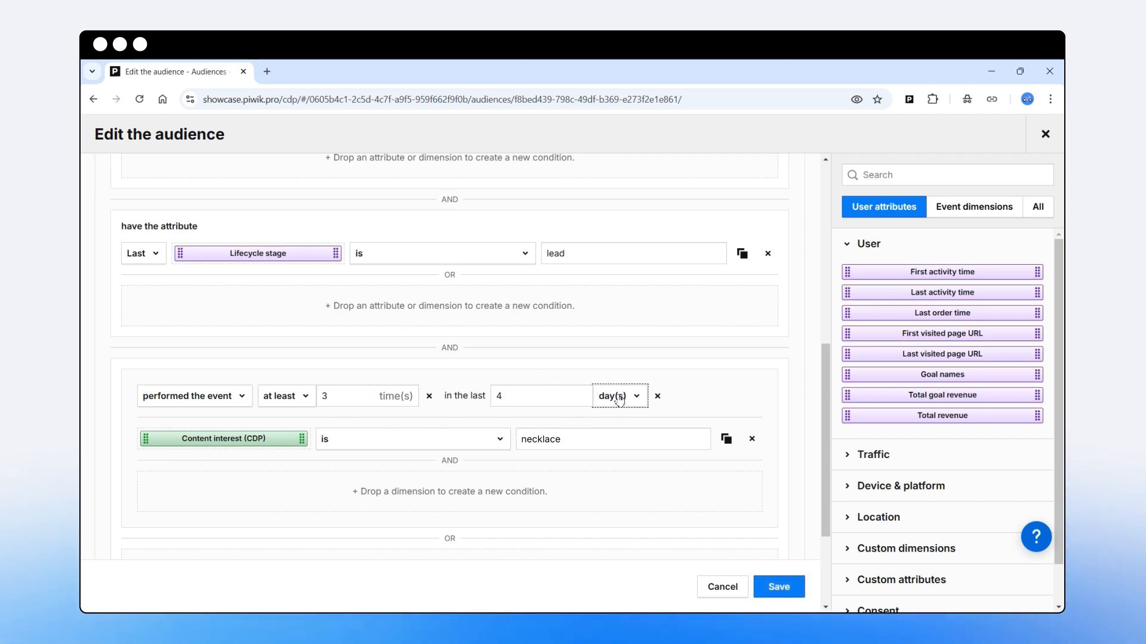
click(524, 424)
click(370, 395)
click(370, 399)
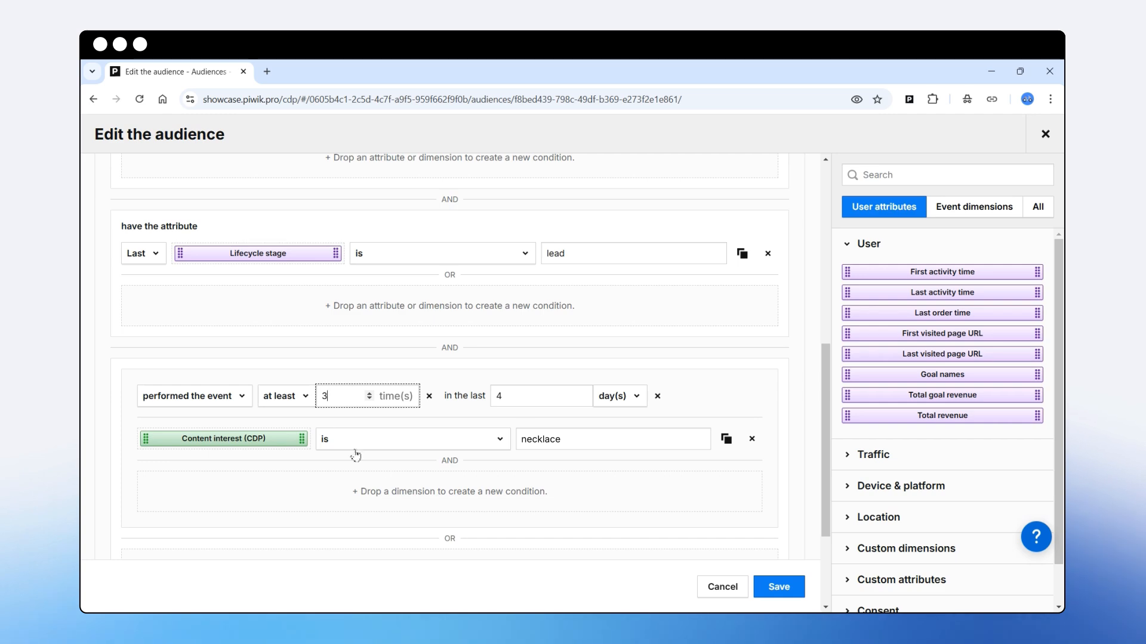
Step: Remove the Content interest (CDP) and Lifecycle stage conditions from the audience and save the changed conditions
scroll(352, 459, up, 7)
scroll(342, 477, down, 5)
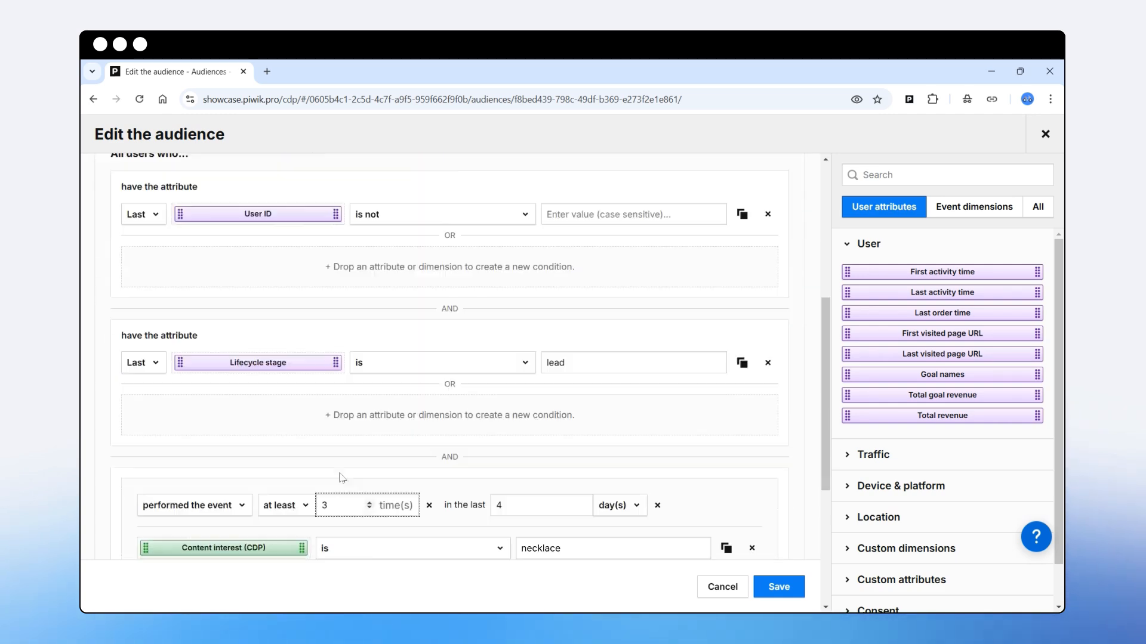
scroll(342, 477, down, 2)
click(752, 396)
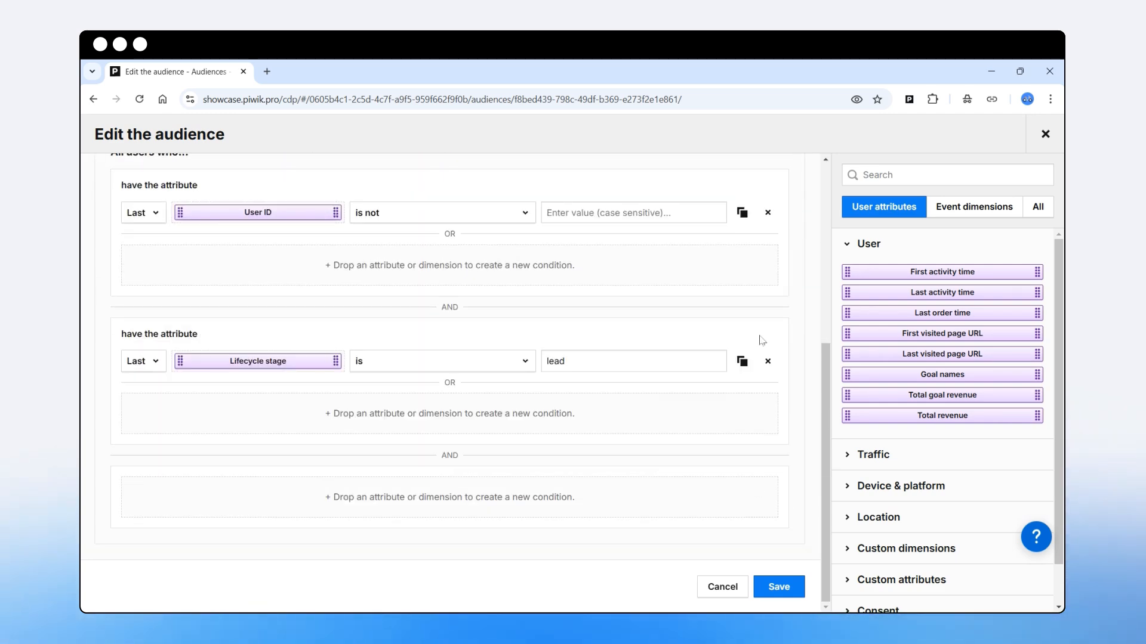
click(768, 361)
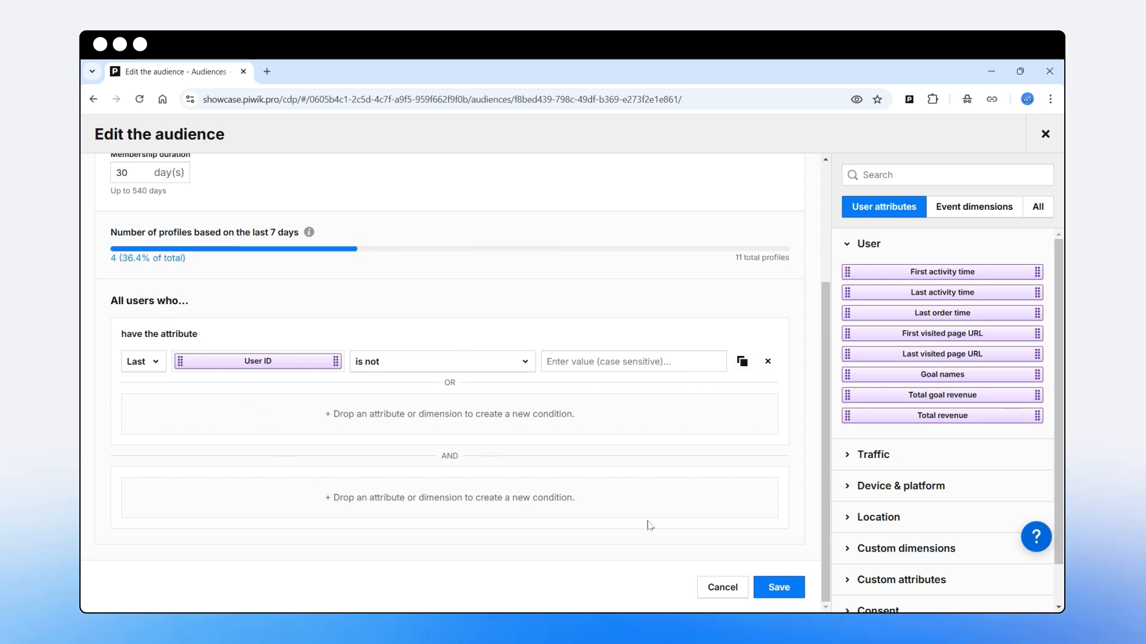
click(779, 587)
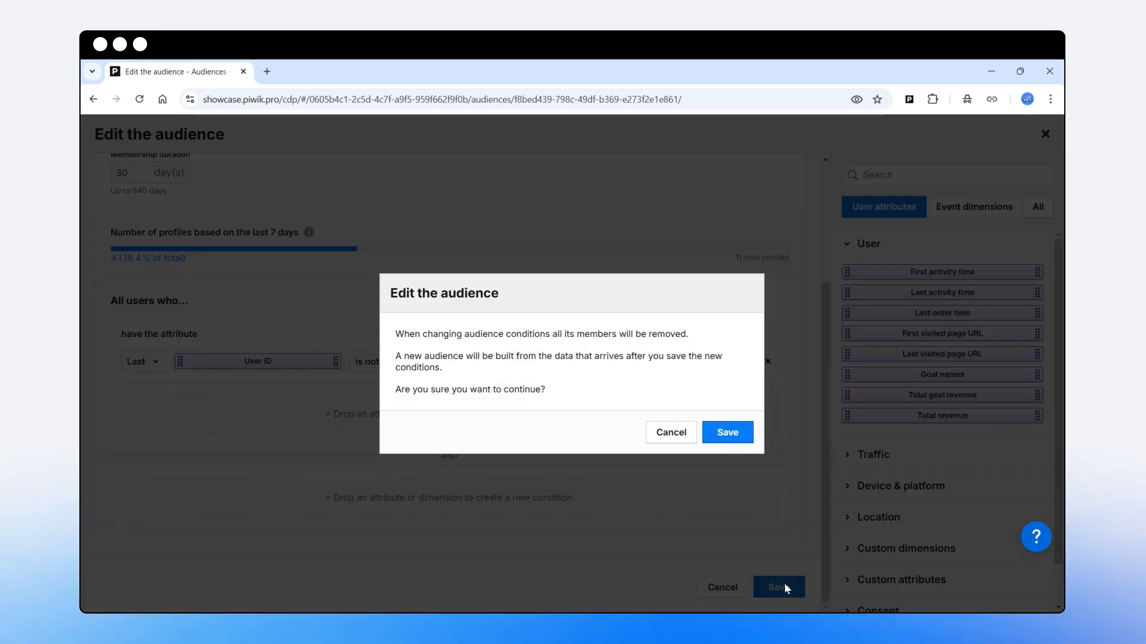
click(732, 436)
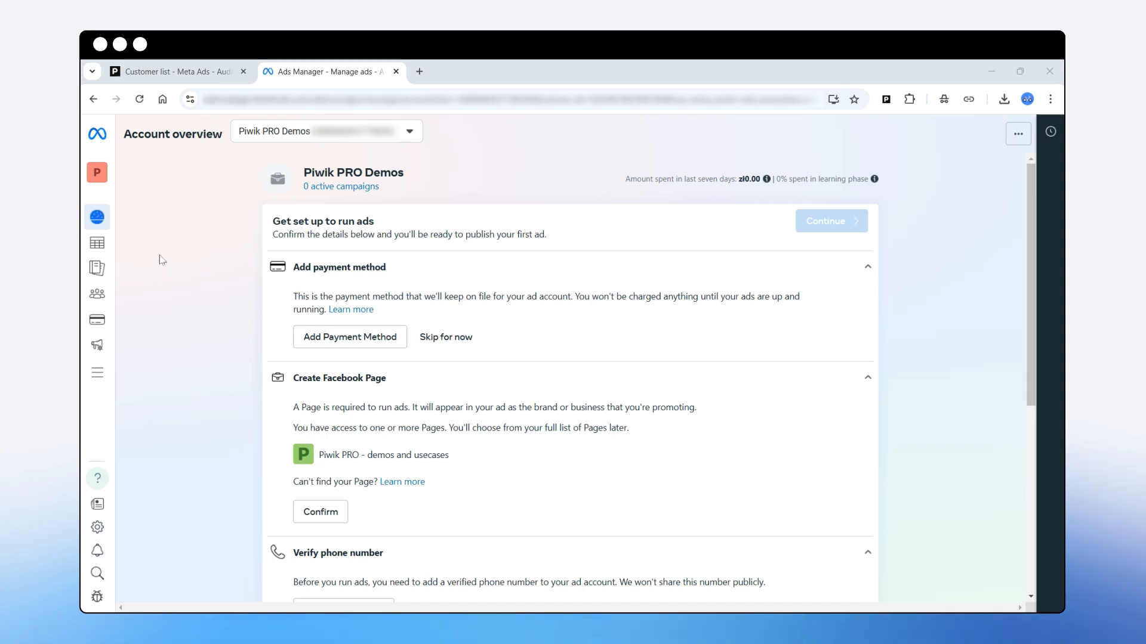
Step: In Meta Ads Manager's Audiences section, start a new custom audience with Customer list as its source
mouse_move(127, 302)
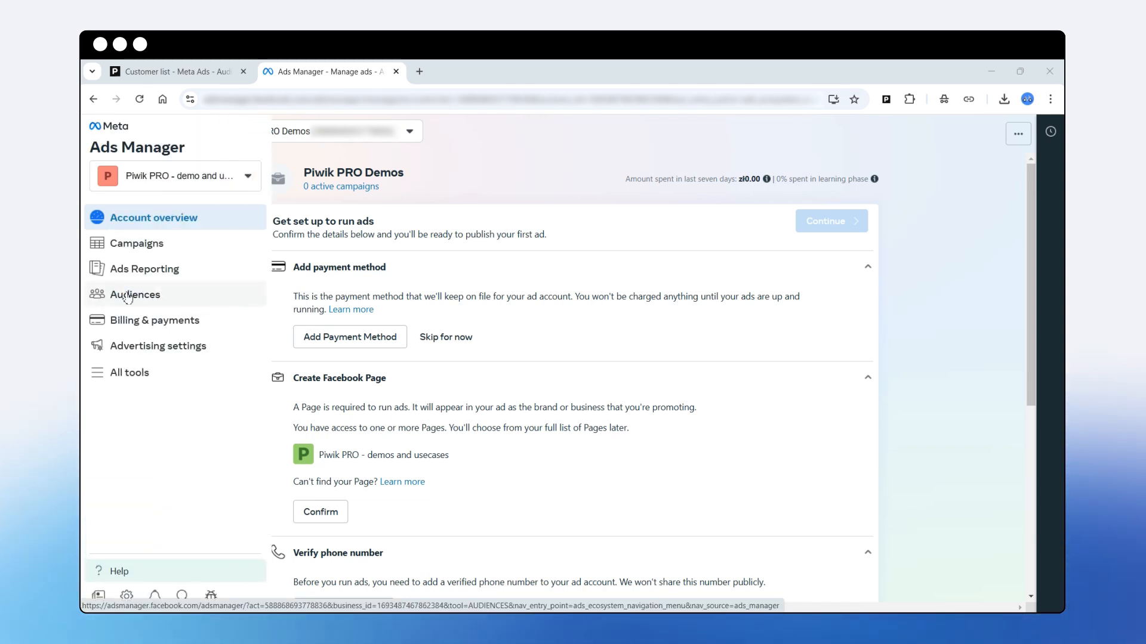
click(127, 297)
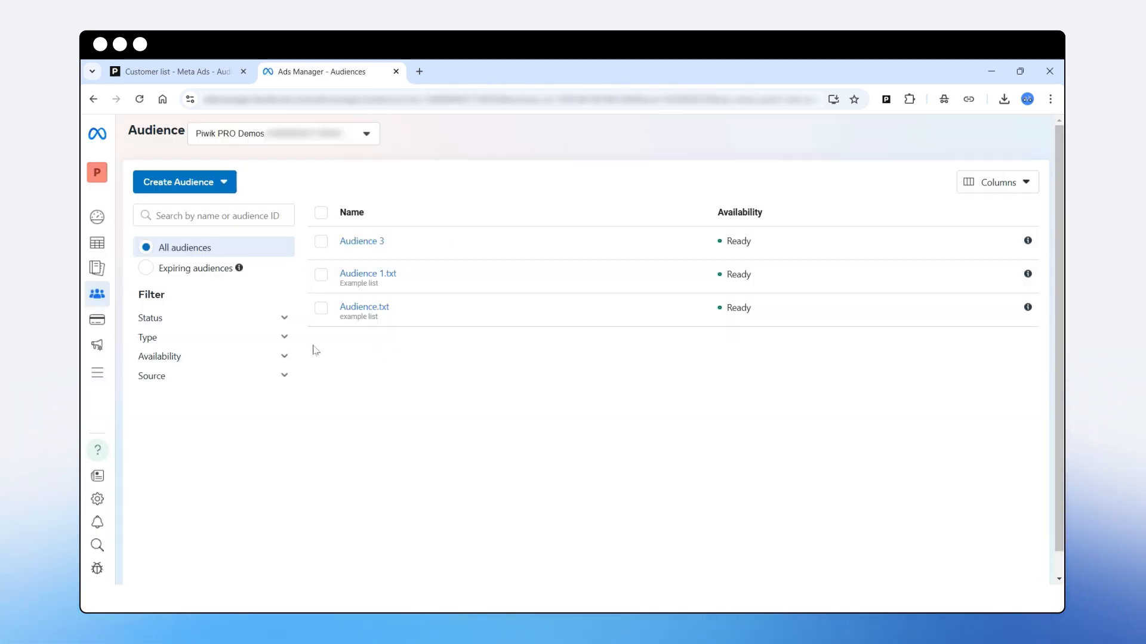
click(217, 185)
mouse_move(175, 218)
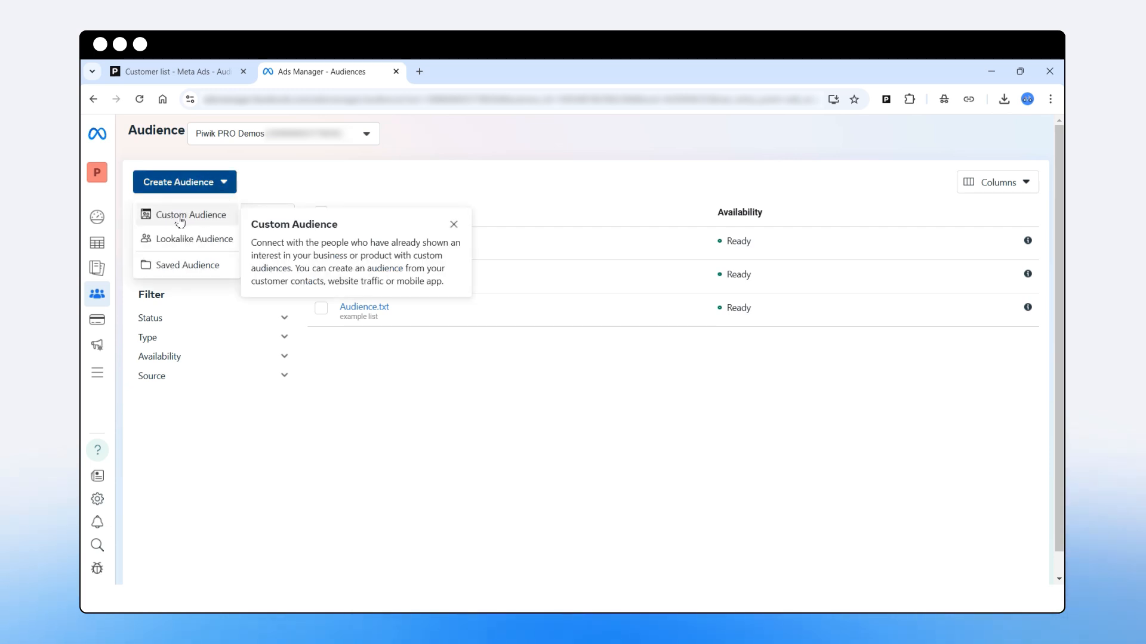
click(180, 219)
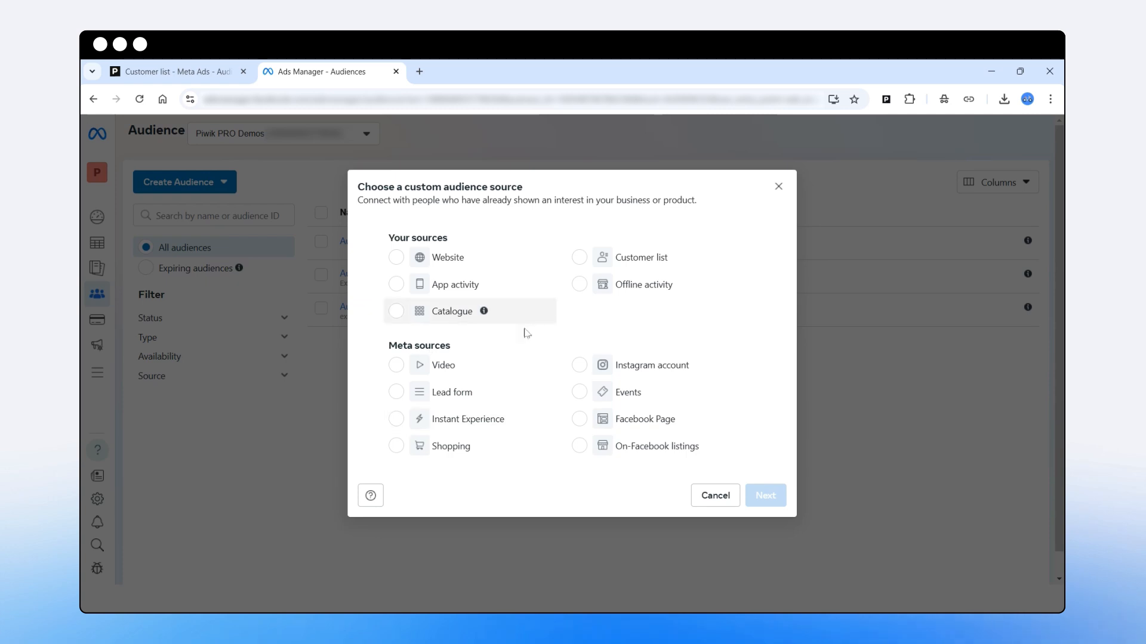
click(580, 260)
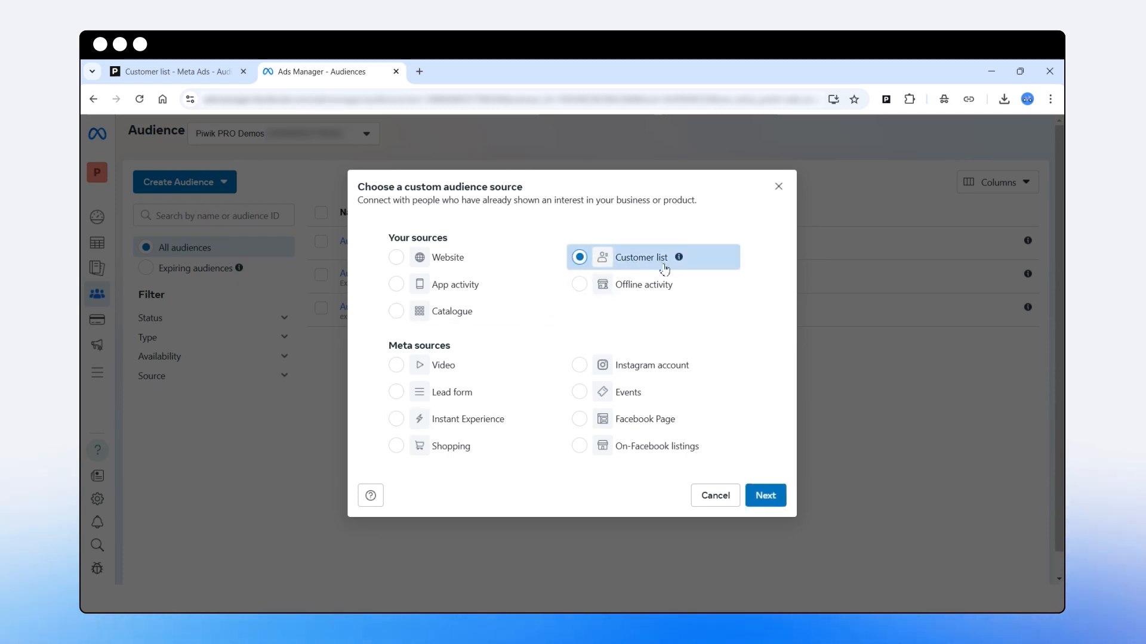
click(766, 495)
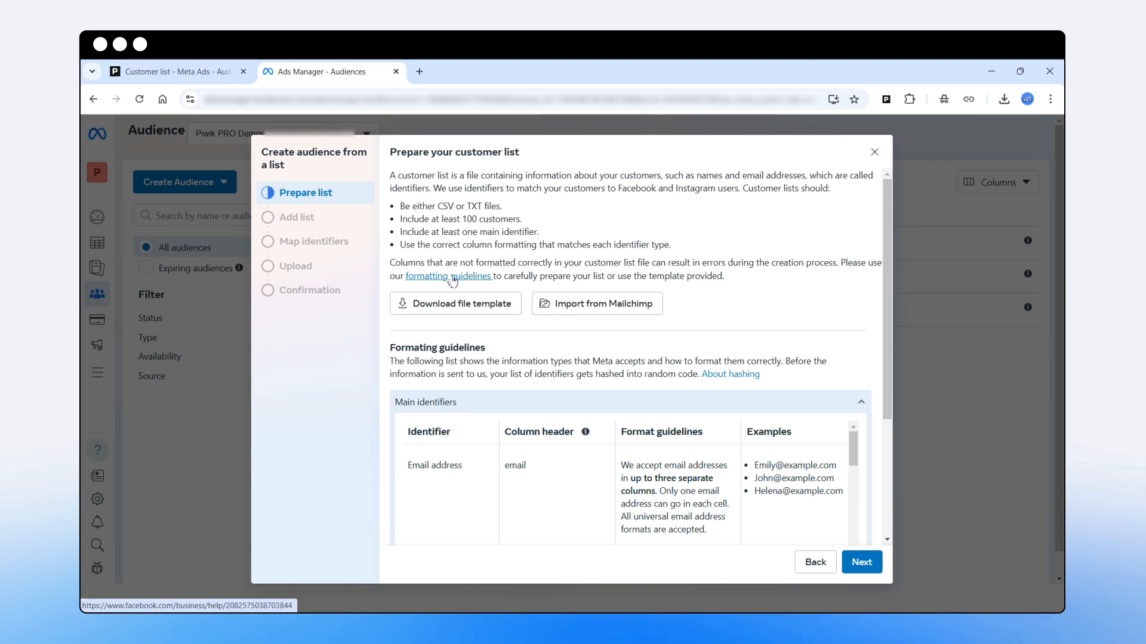
Step: Examine the formatting guidelines for the main identifiers that a customer list can contain
scroll(535, 484, down, 10)
scroll(532, 486, up, 5)
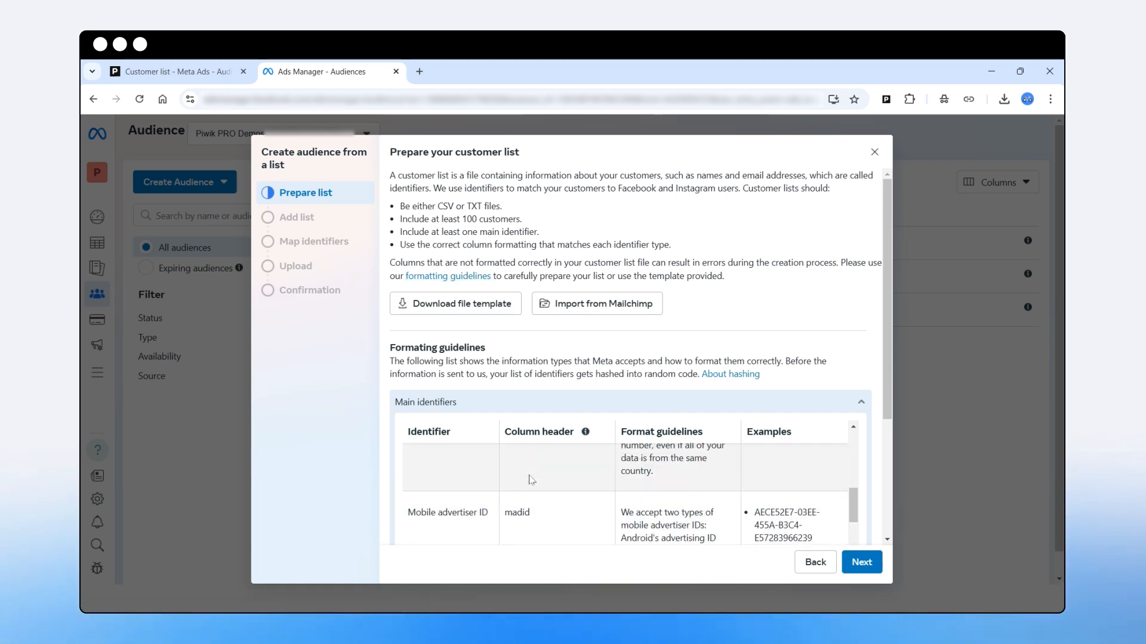
scroll(532, 485, down, 3)
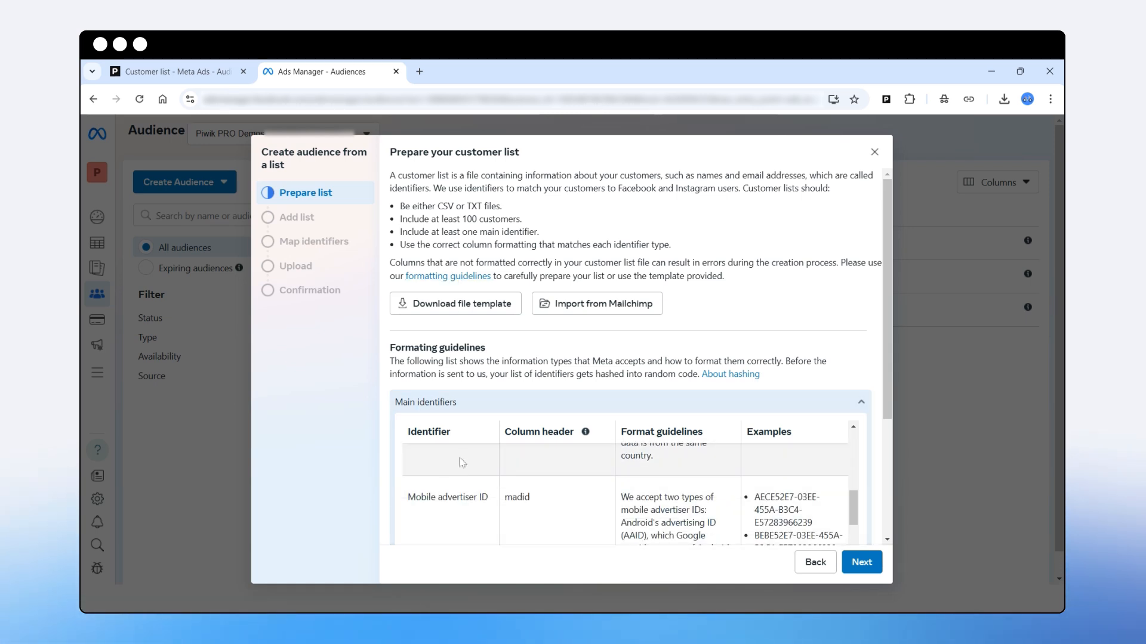
scroll(467, 464, down, 2)
scroll(467, 463, down, 2)
scroll(489, 453, up, 10)
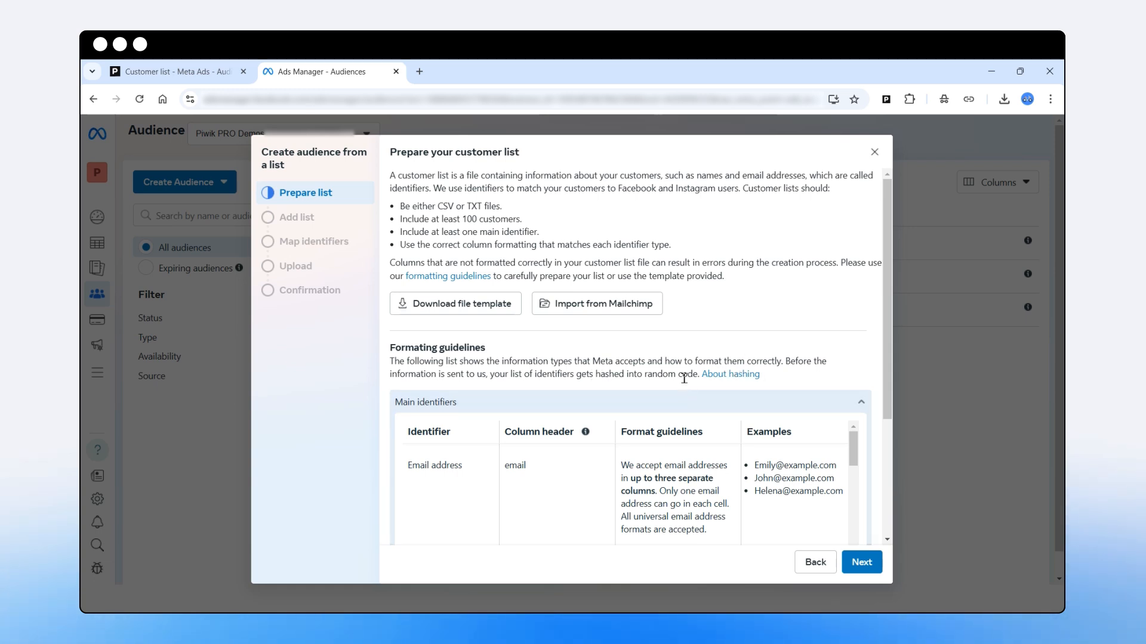
Step: Add the customer's e-mail address to the list as pasted comma-separated values and name the audience CDP
click(858, 560)
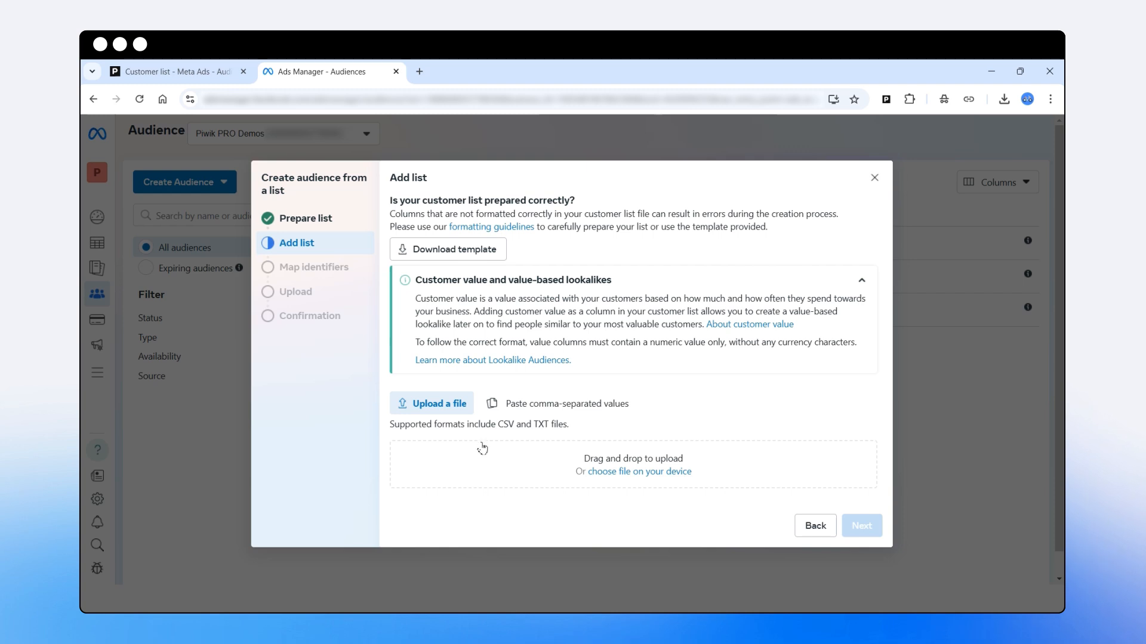
click(541, 408)
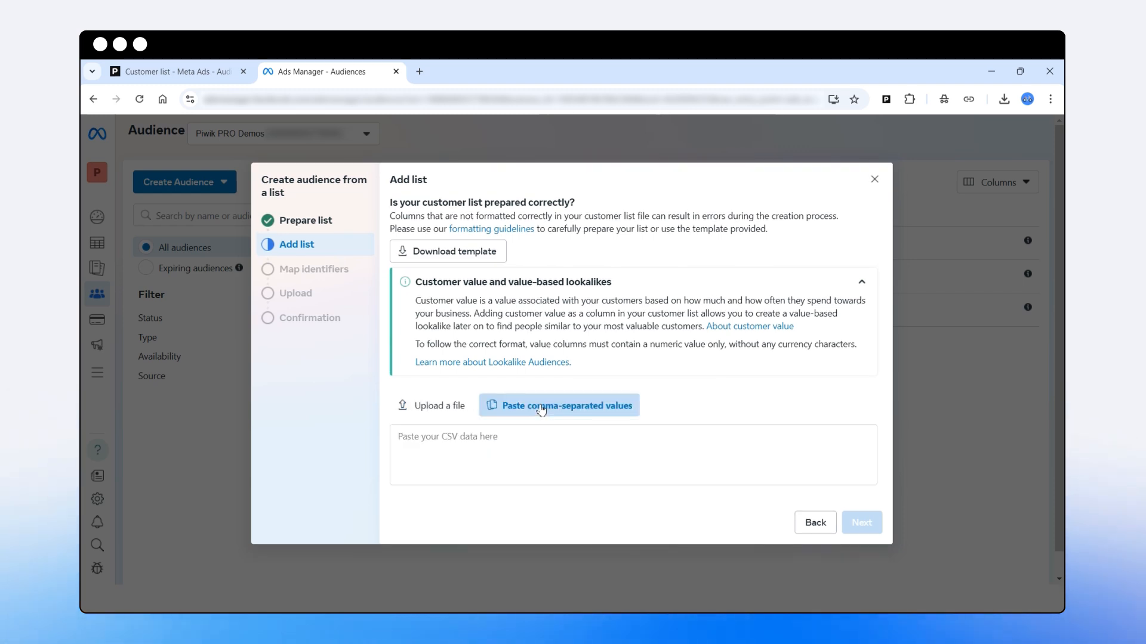
right_click(431, 440)
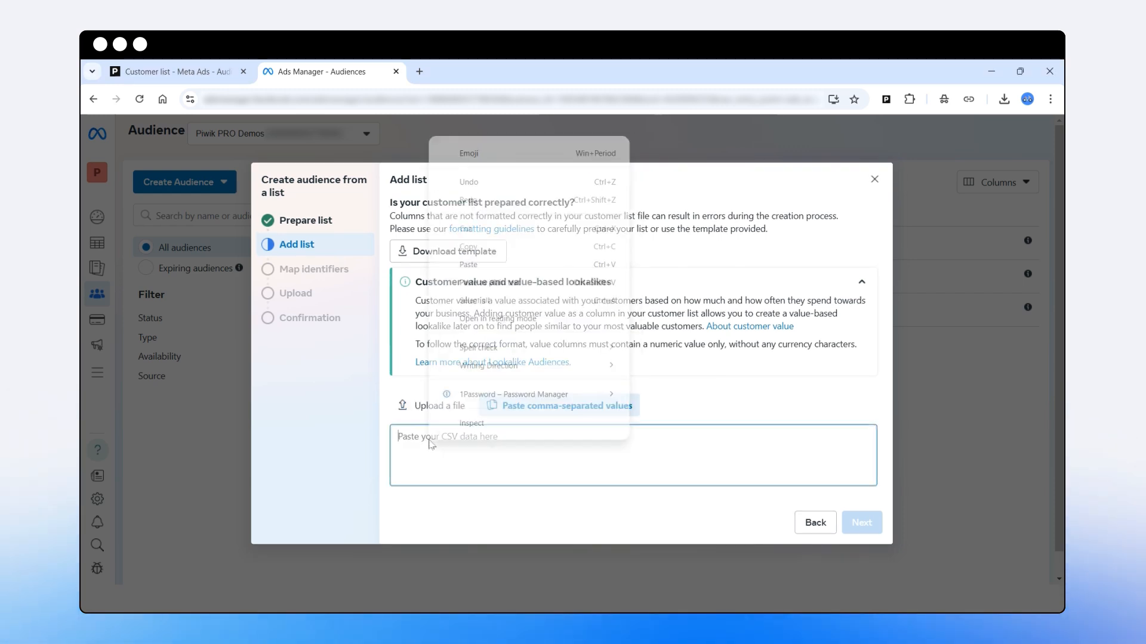
click(473, 286)
drag(443, 465, 380, 461)
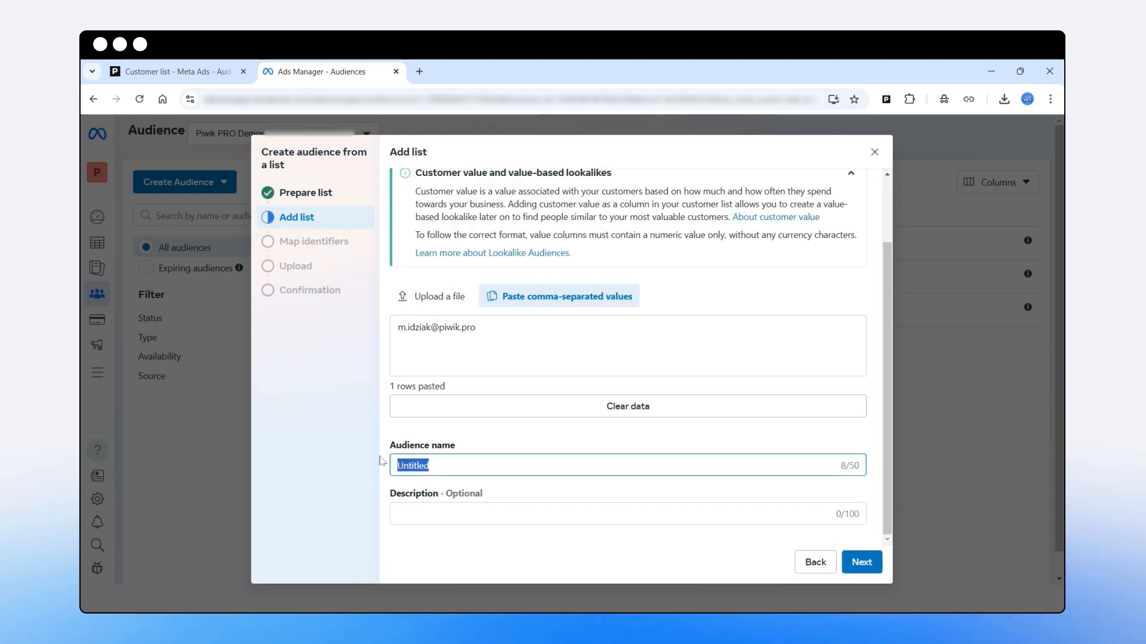
text(CDP)
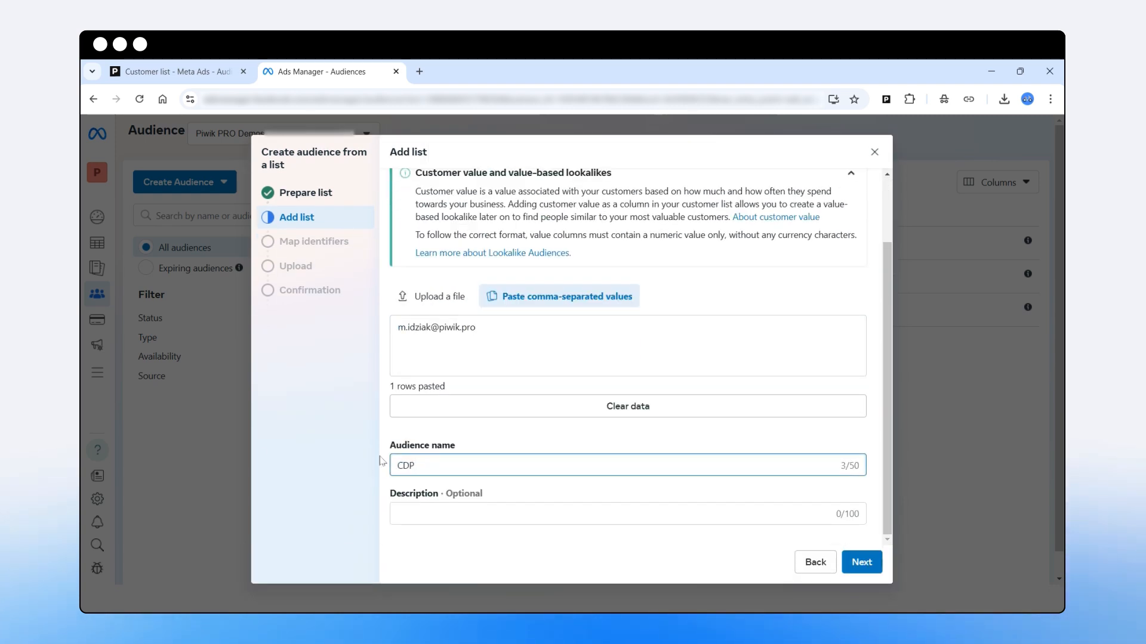
click(862, 563)
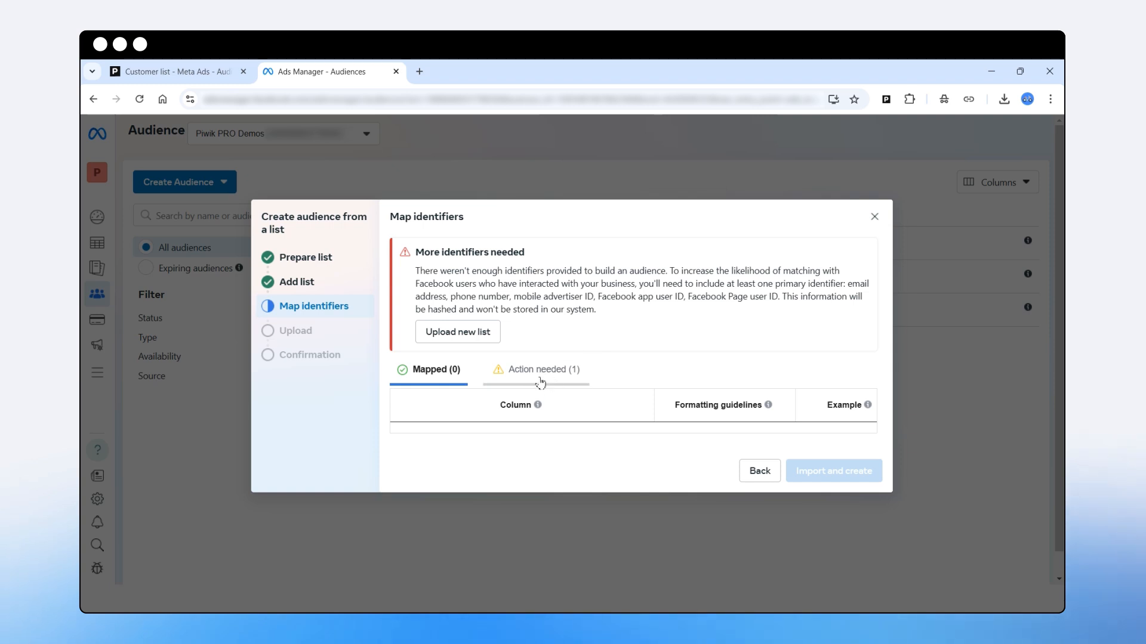
Step: Map the unmatched column to the Email address identifier, then import the list and finish creating the audience
click(539, 374)
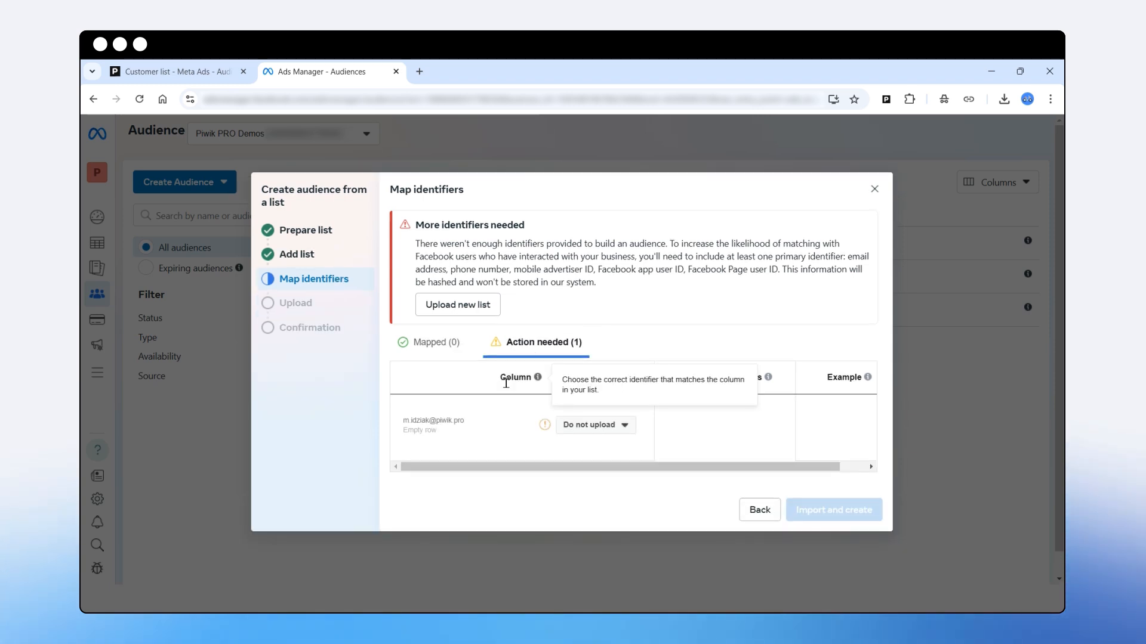
click(623, 426)
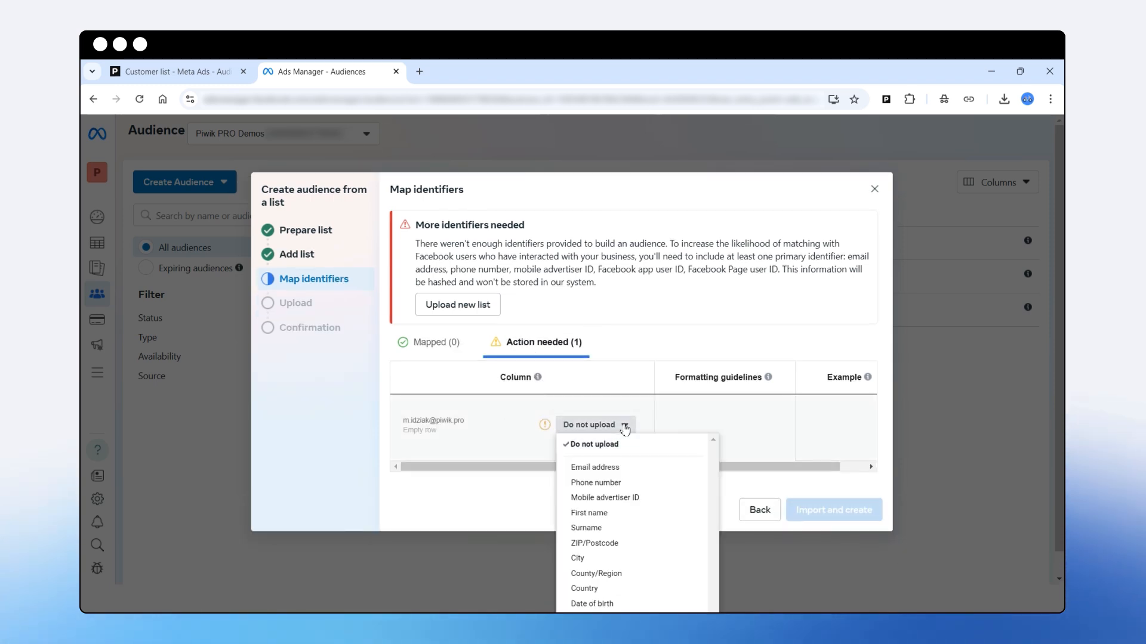
click(593, 467)
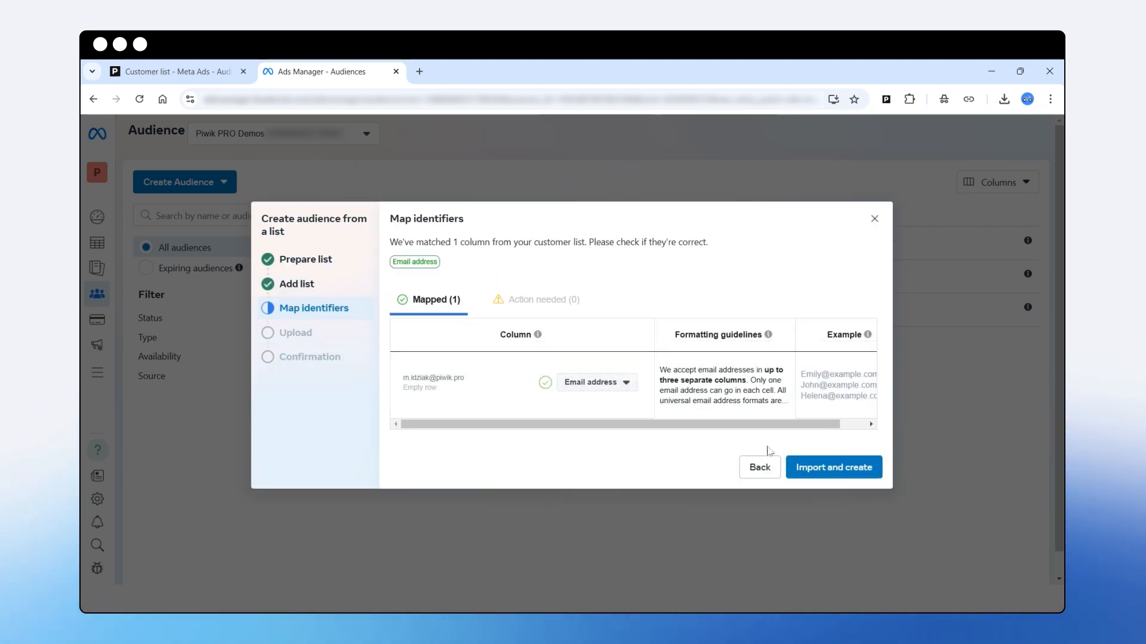
click(841, 469)
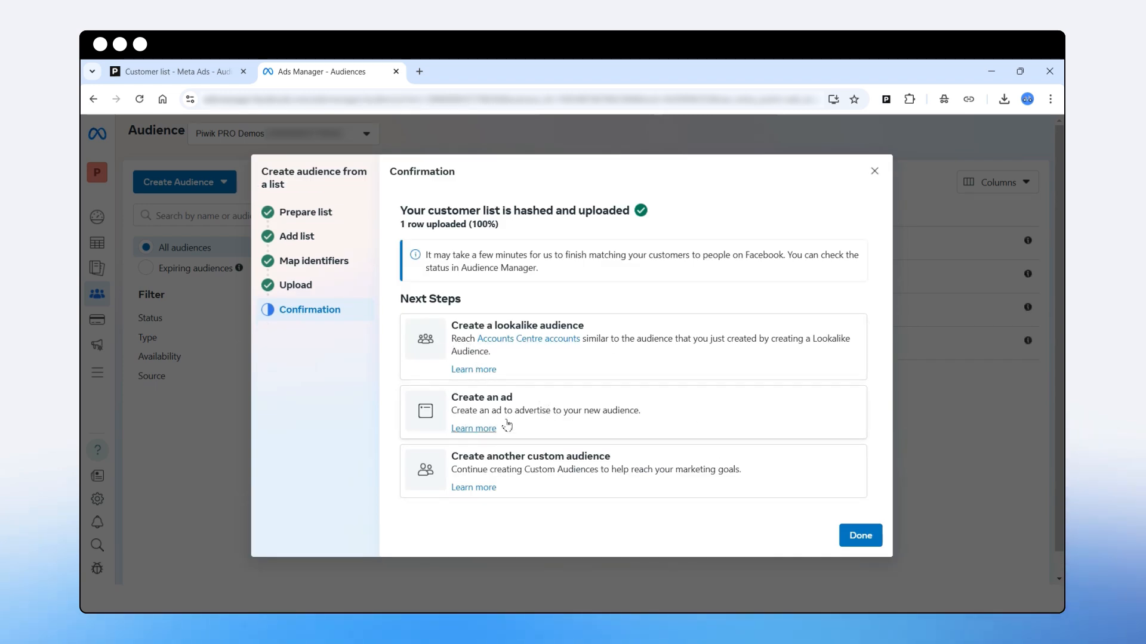
click(858, 540)
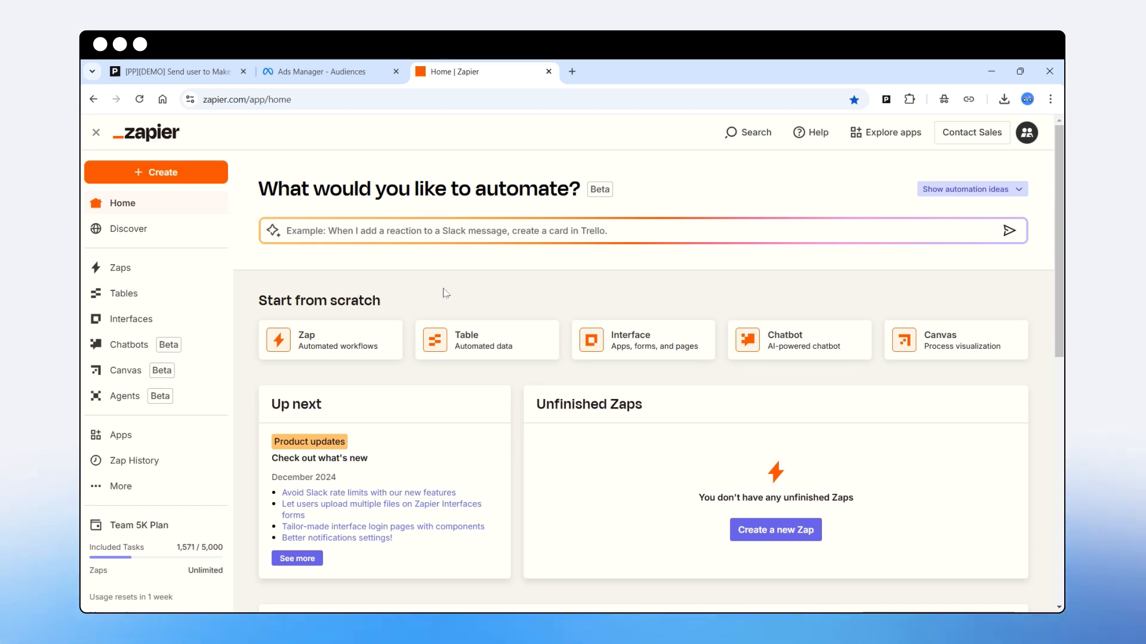
Step: In Zapier, create a new Zap with Webhooks as the trigger app and Catch Hook as the trigger event
click(162, 172)
click(142, 209)
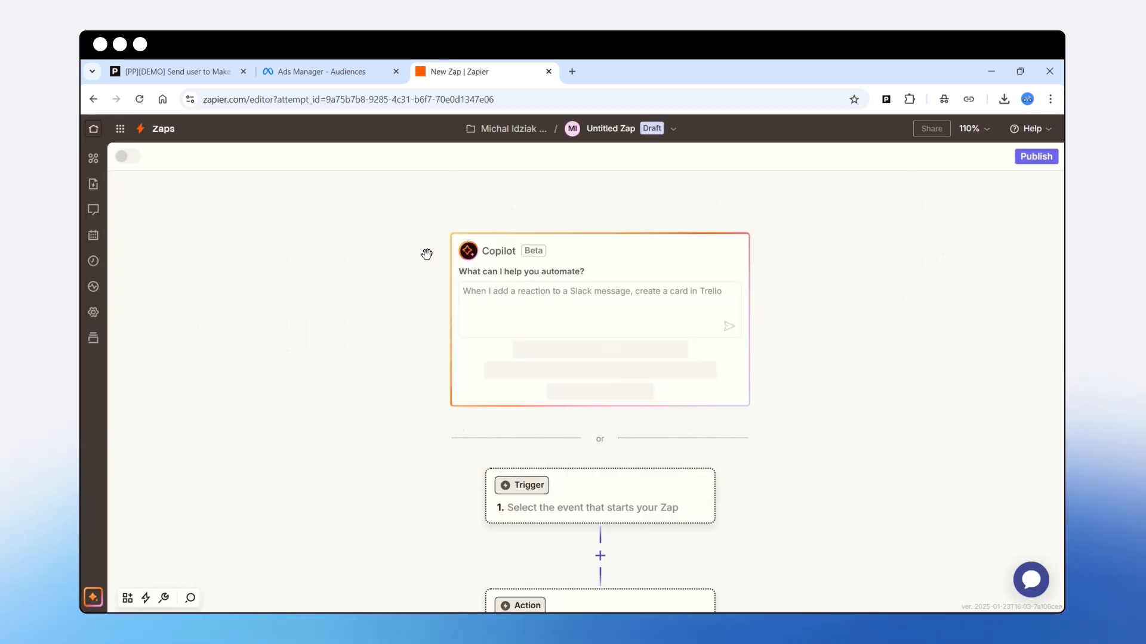
click(527, 428)
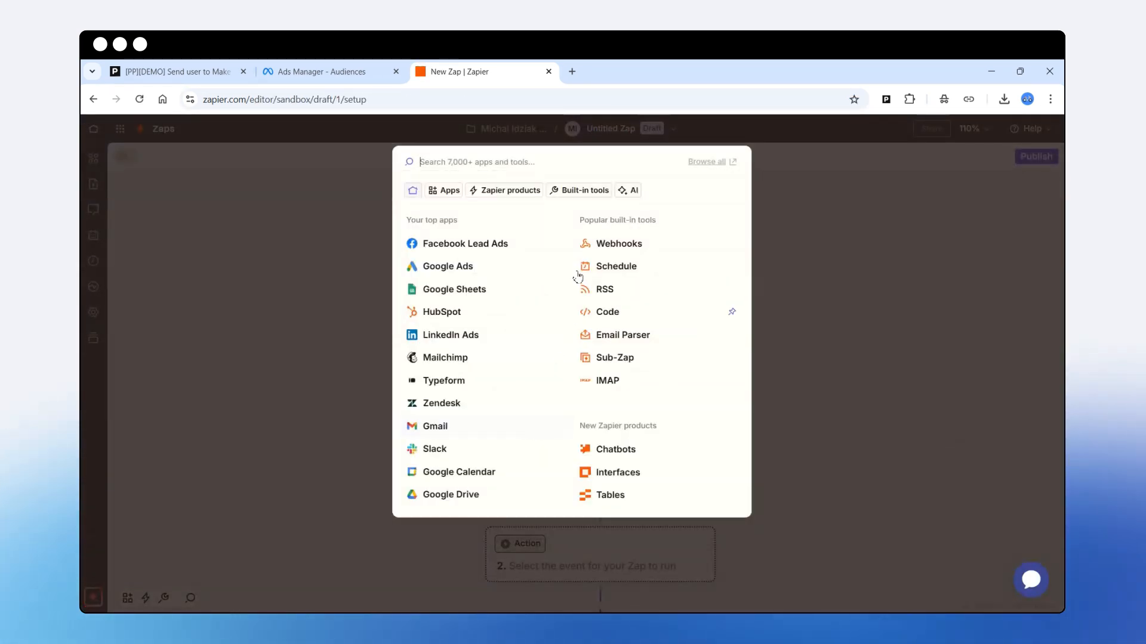
click(609, 243)
click(784, 333)
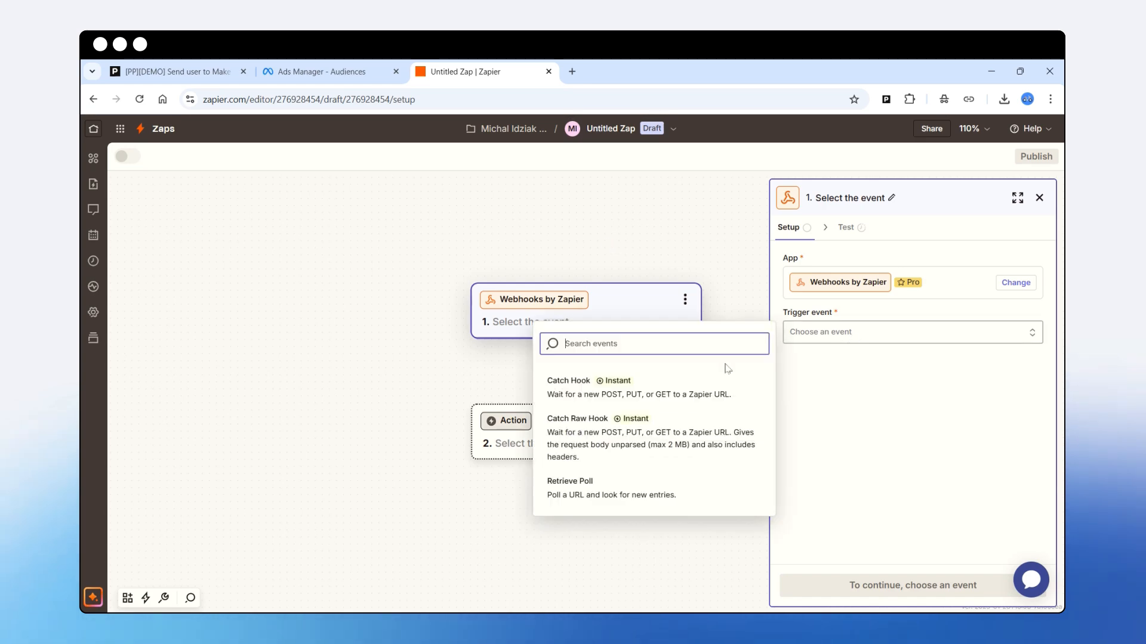
click(586, 389)
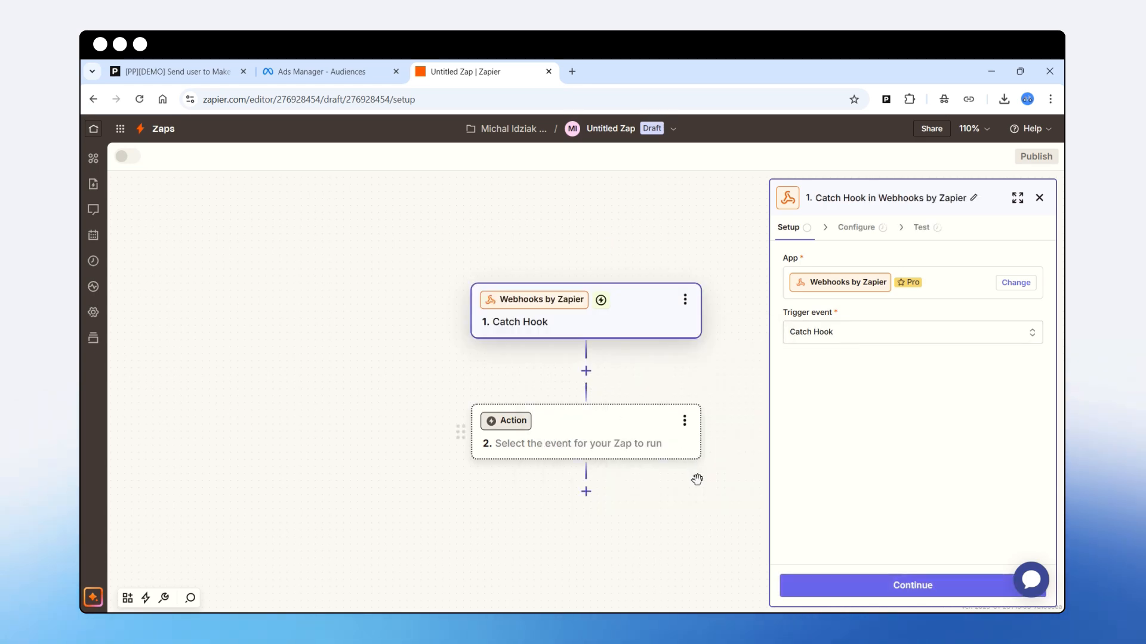
Step: Finish the Catch Hook trigger's setup and configuration, then copy the generated webhook URL
click(907, 585)
click(909, 588)
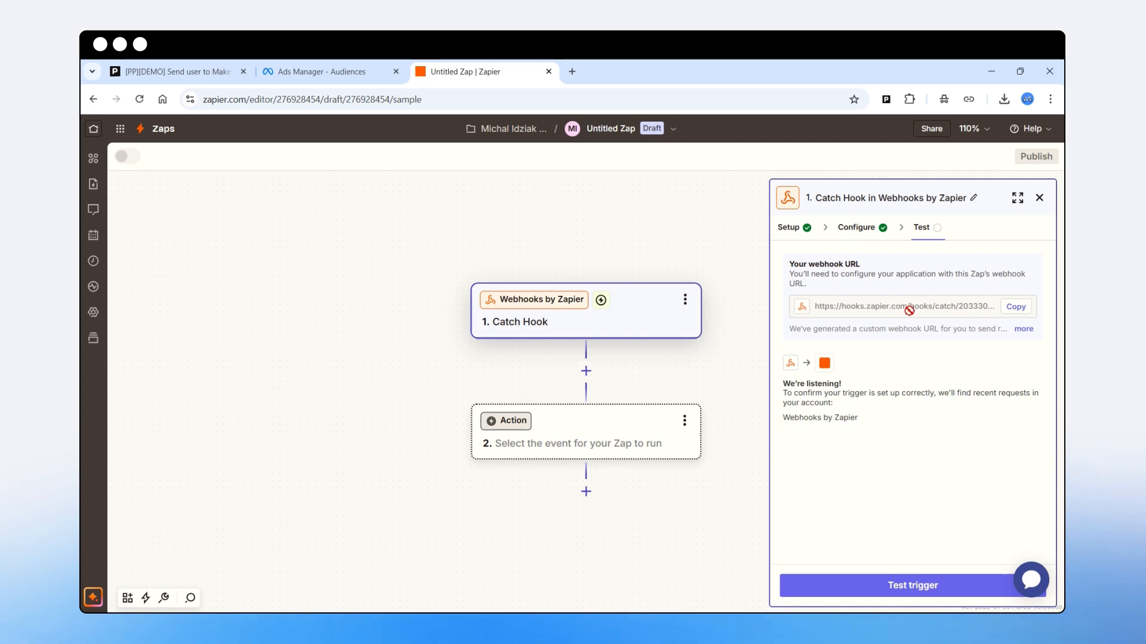
click(1018, 309)
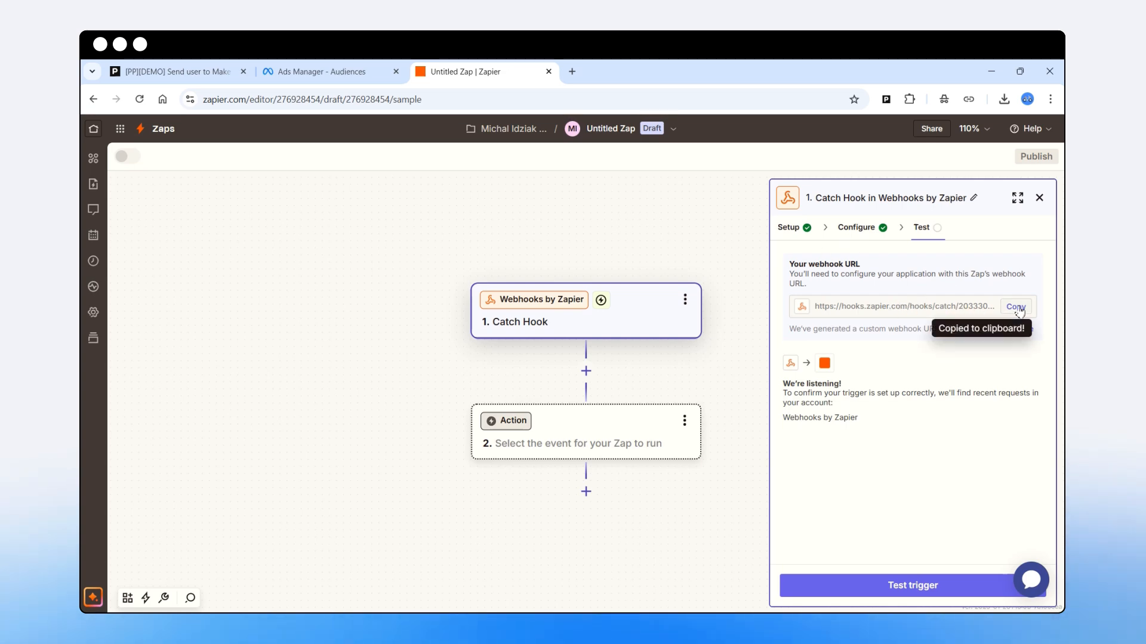
Step: In Piwik PRO, add a new activation based on the Zapier template
click(179, 72)
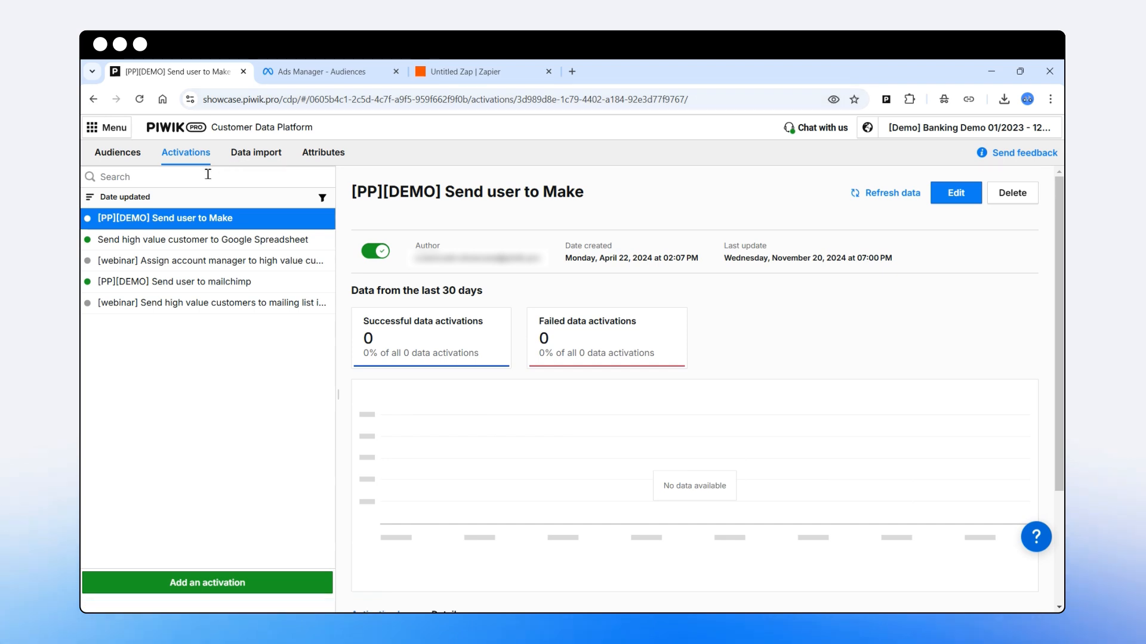
click(194, 584)
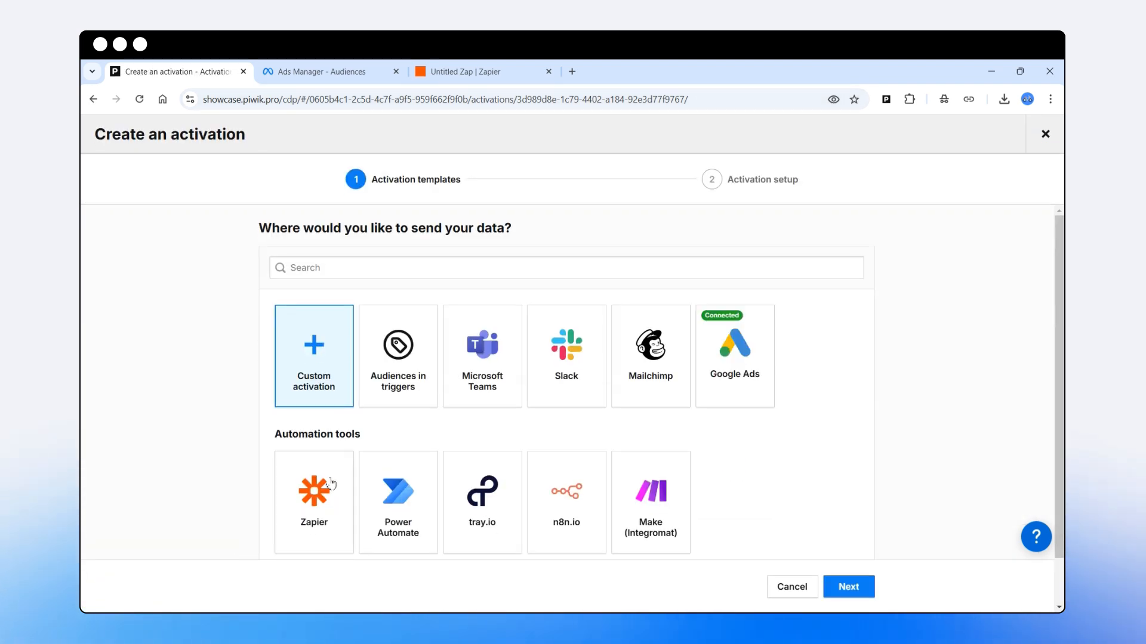
click(304, 495)
click(841, 591)
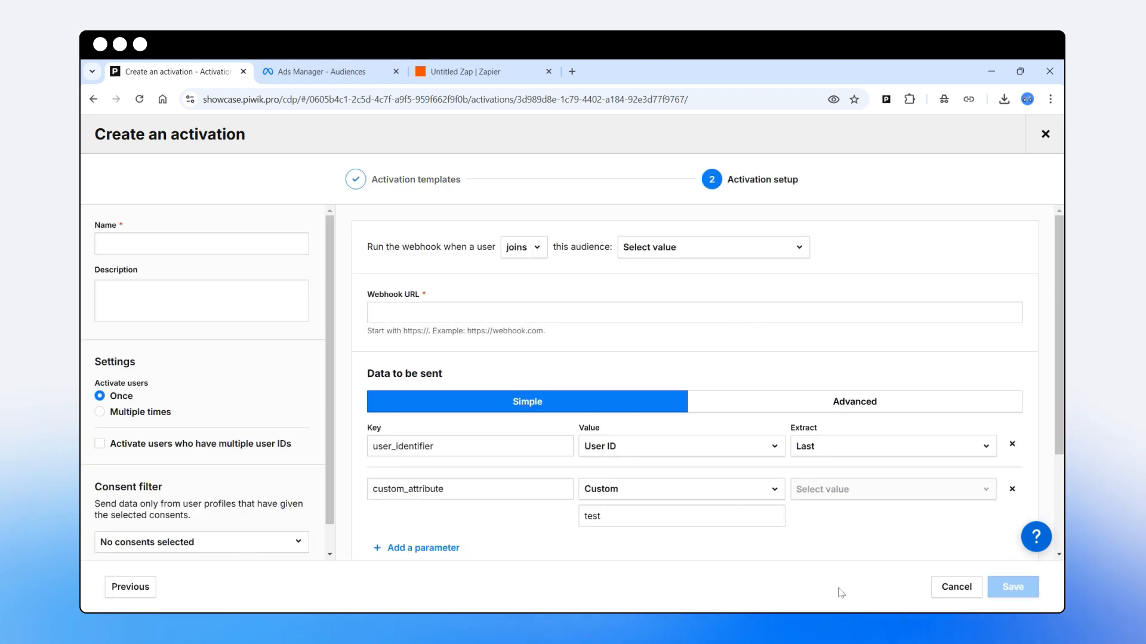
Step: Name the activation Meta ads activation and run its webhook when a user joins the Customer list - Meta Ads audience
click(166, 245)
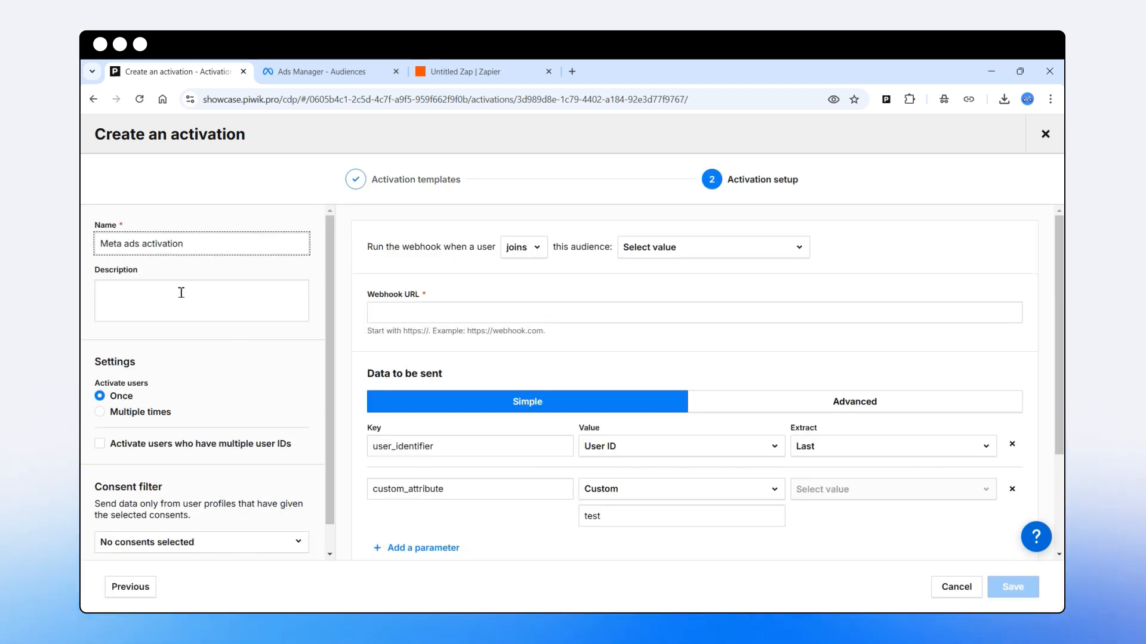
click(670, 247)
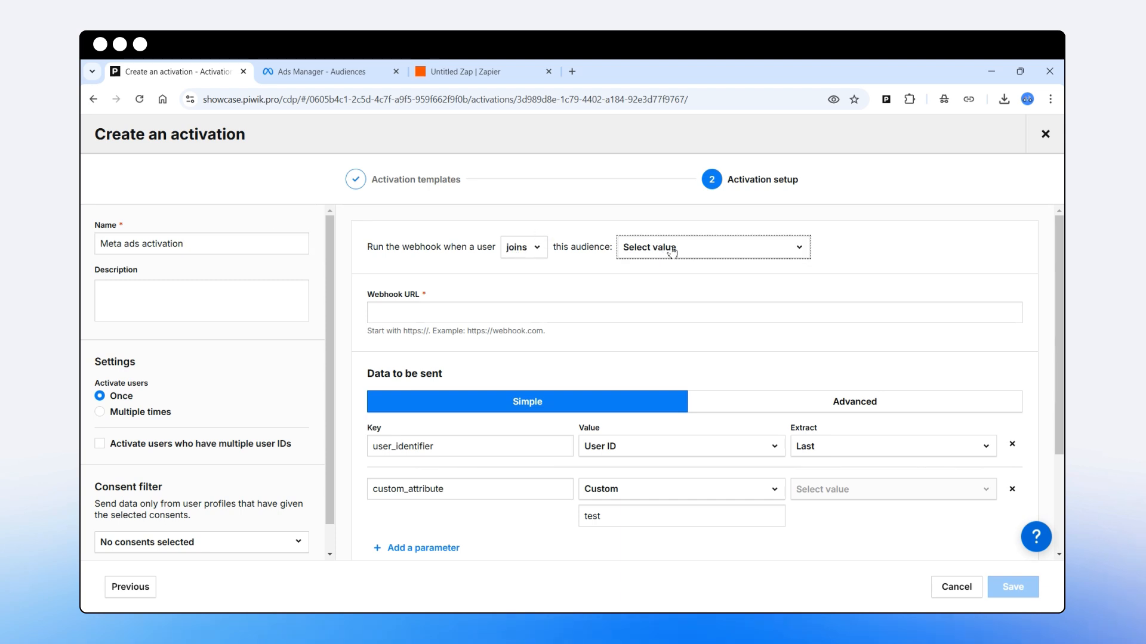
scroll(663, 418, down, 3)
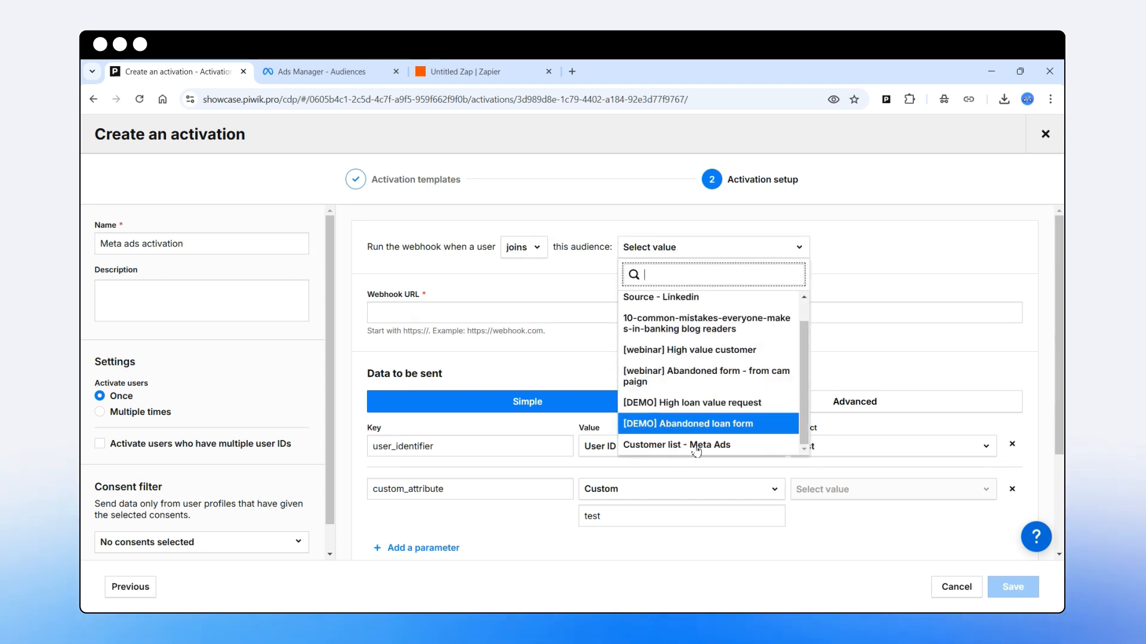
click(647, 450)
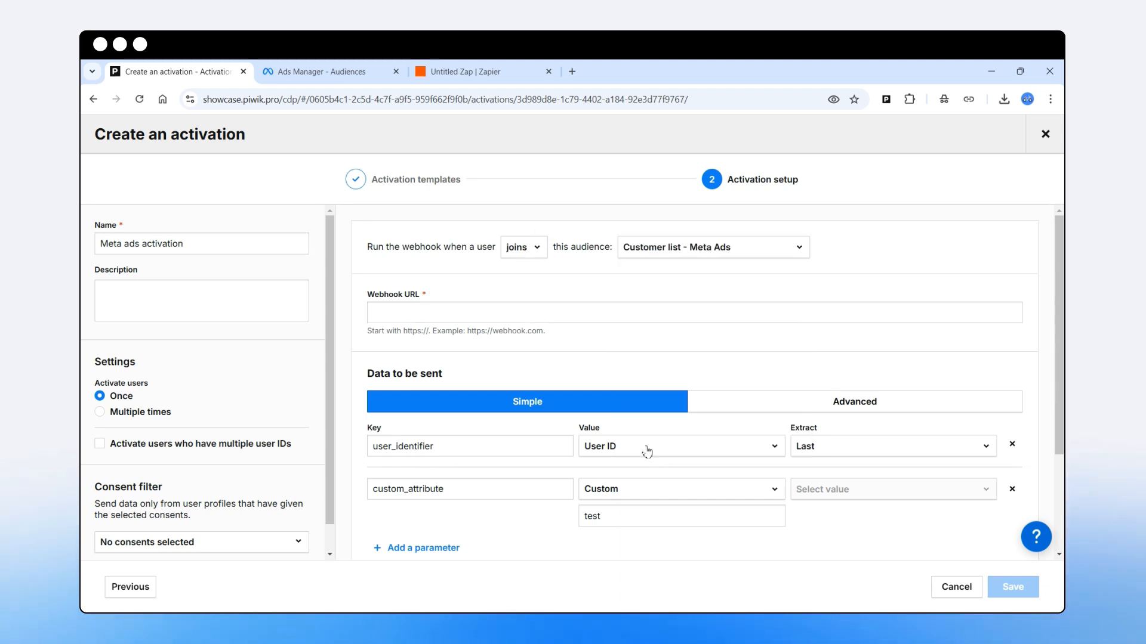
Step: Paste the copied Zapier hook address as the activation's webhook URL and check it against the Zap
click(401, 317)
right_click(400, 318)
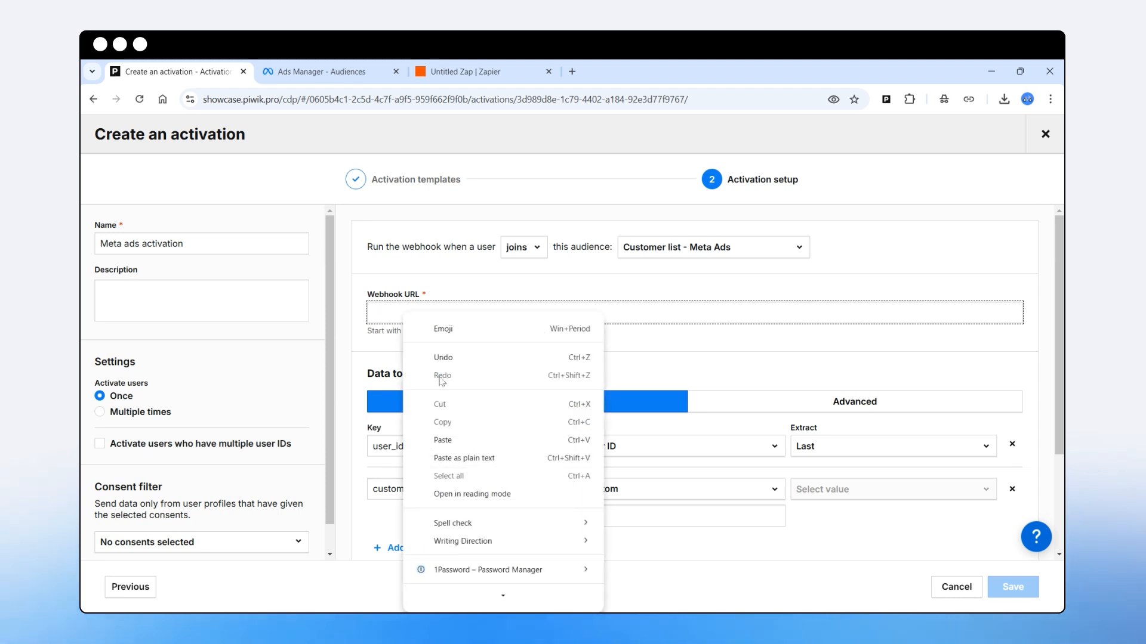
click(443, 442)
click(471, 72)
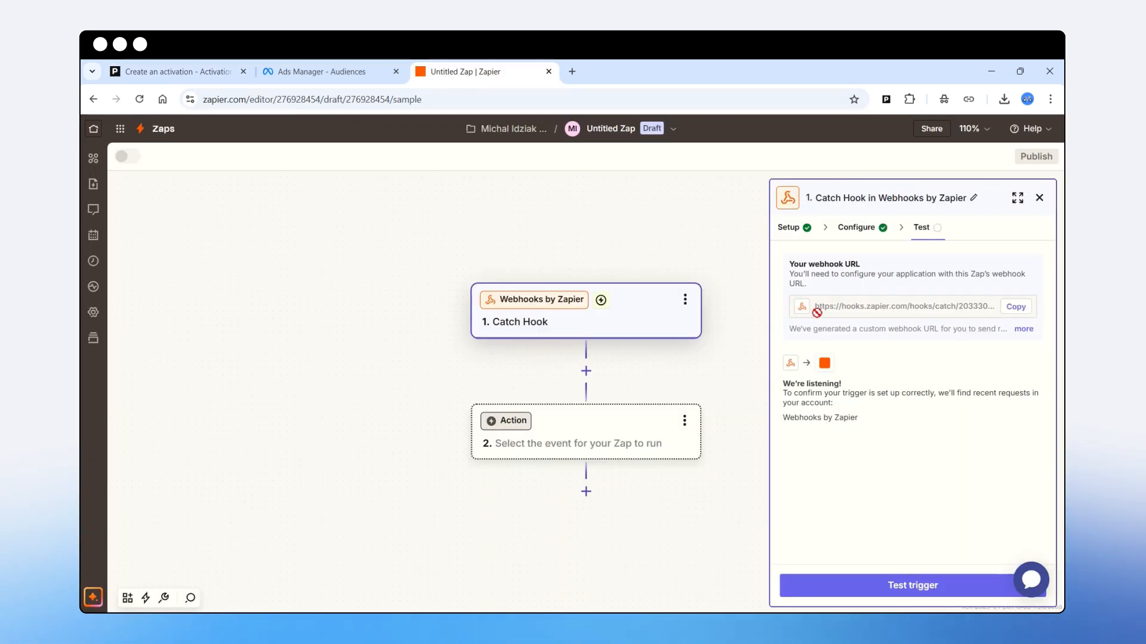
click(173, 71)
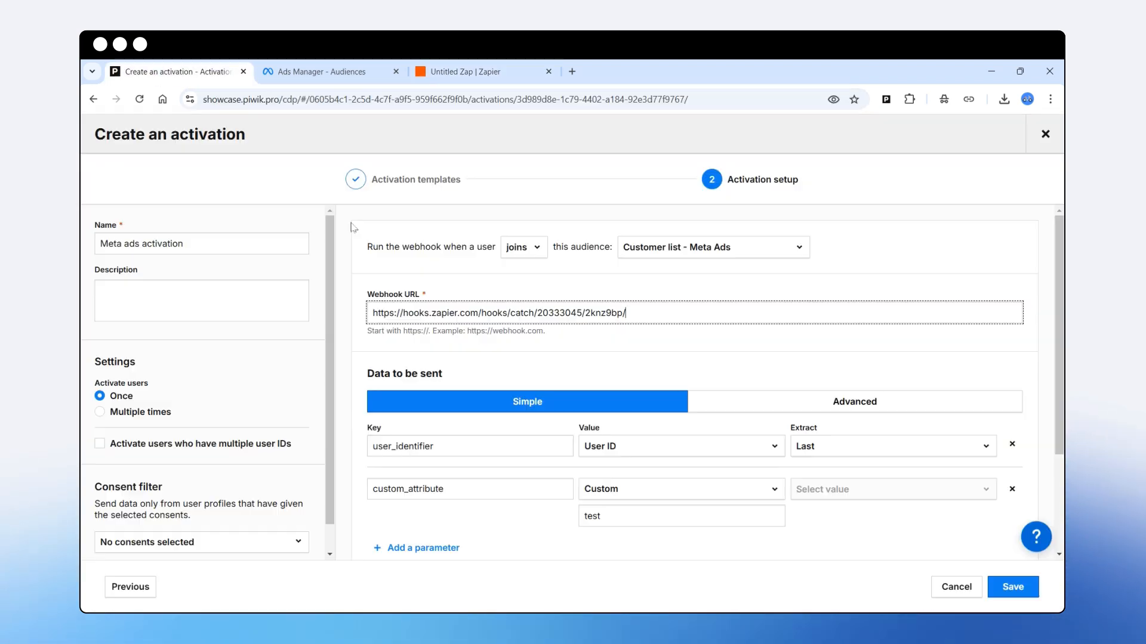
Step: Remove the custom_attribute parameter from the data to be sent
scroll(444, 346, down, 3)
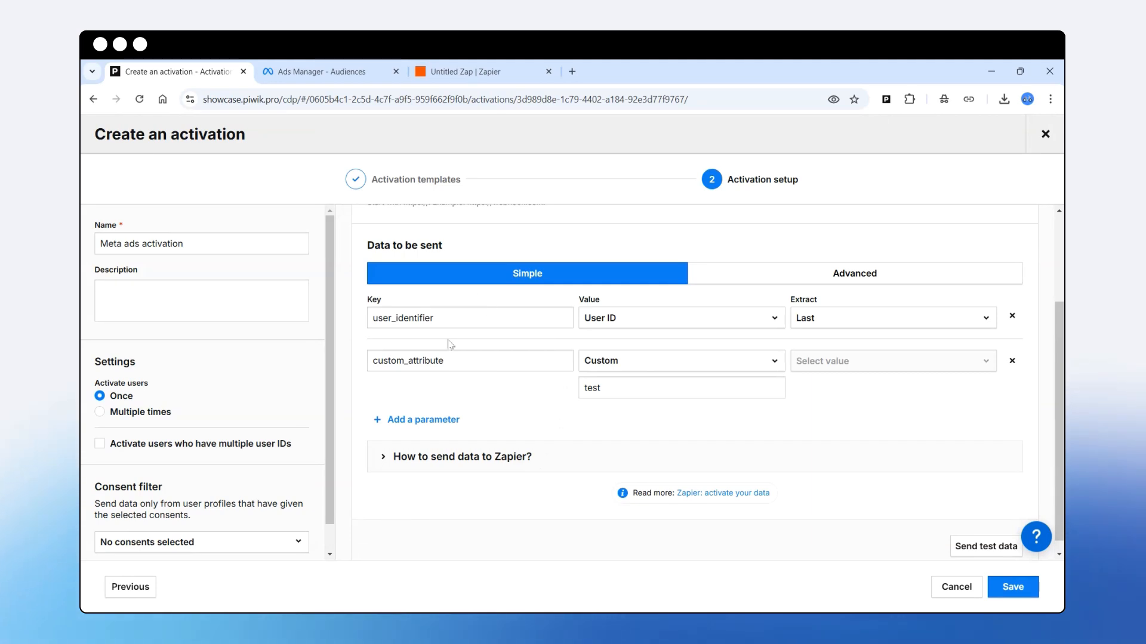
scroll(446, 346, up, 1)
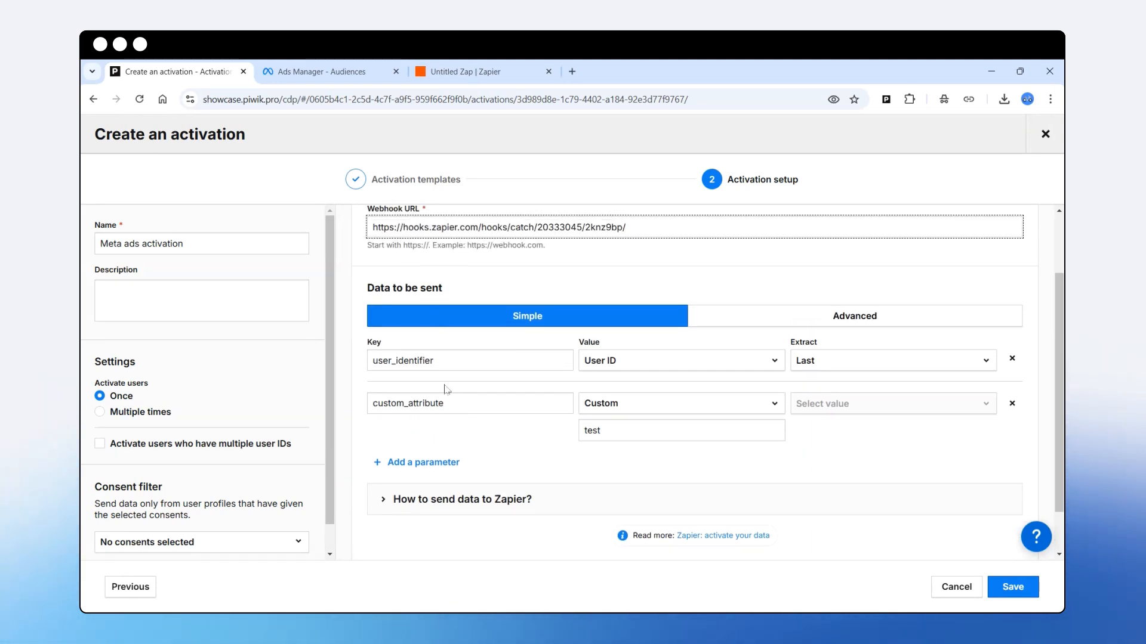
click(1012, 404)
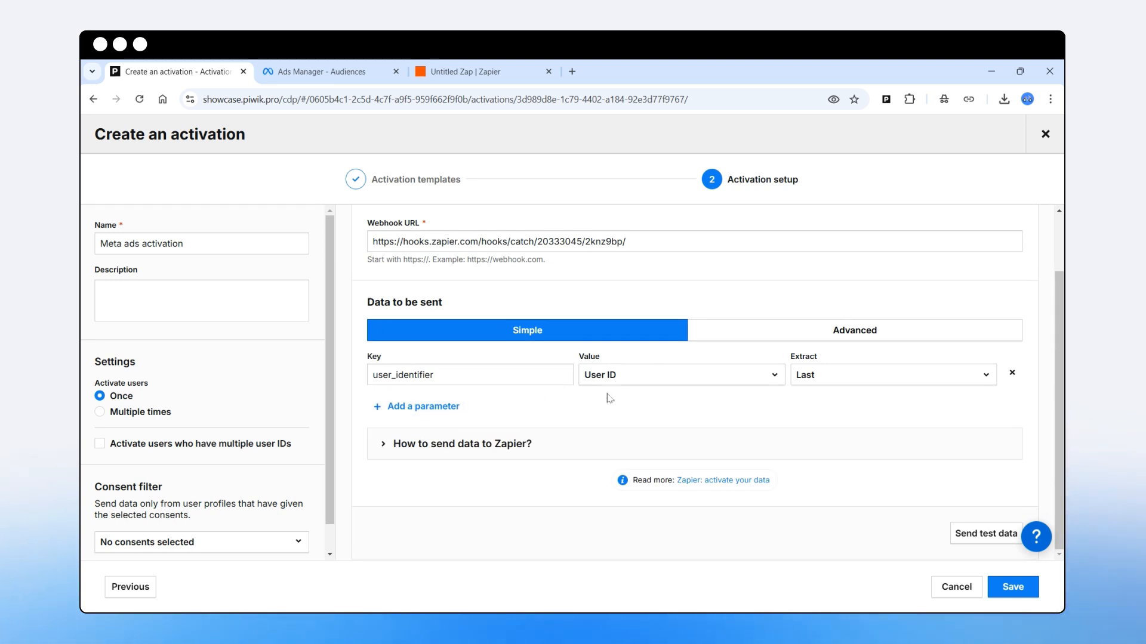
Step: Send test data from the activation to the listening Zapier webhook
click(452, 72)
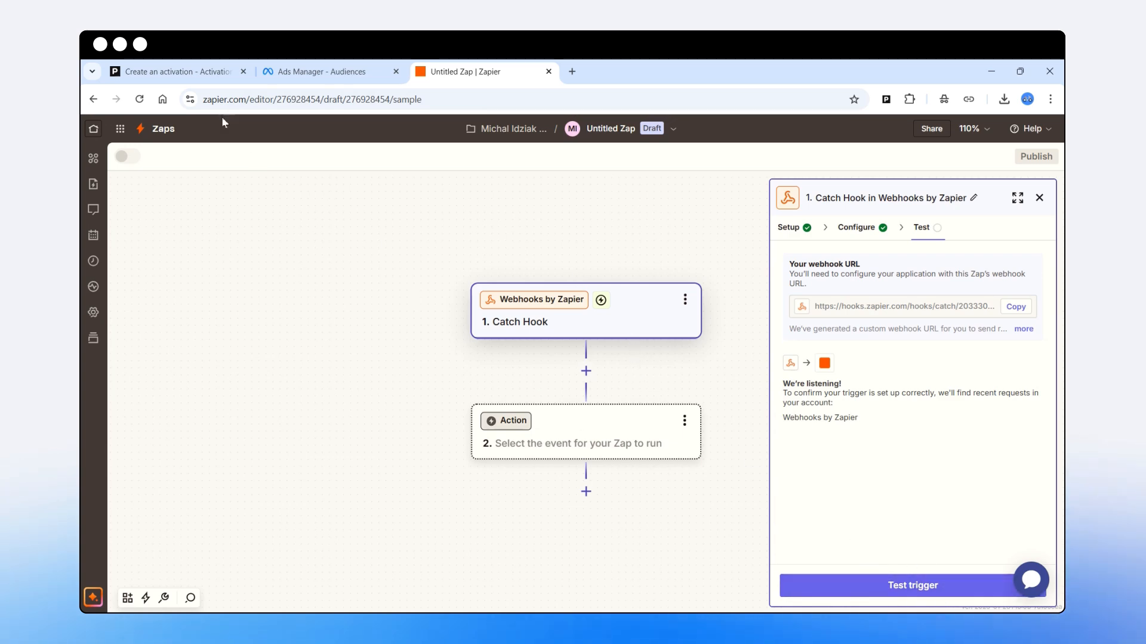
click(204, 70)
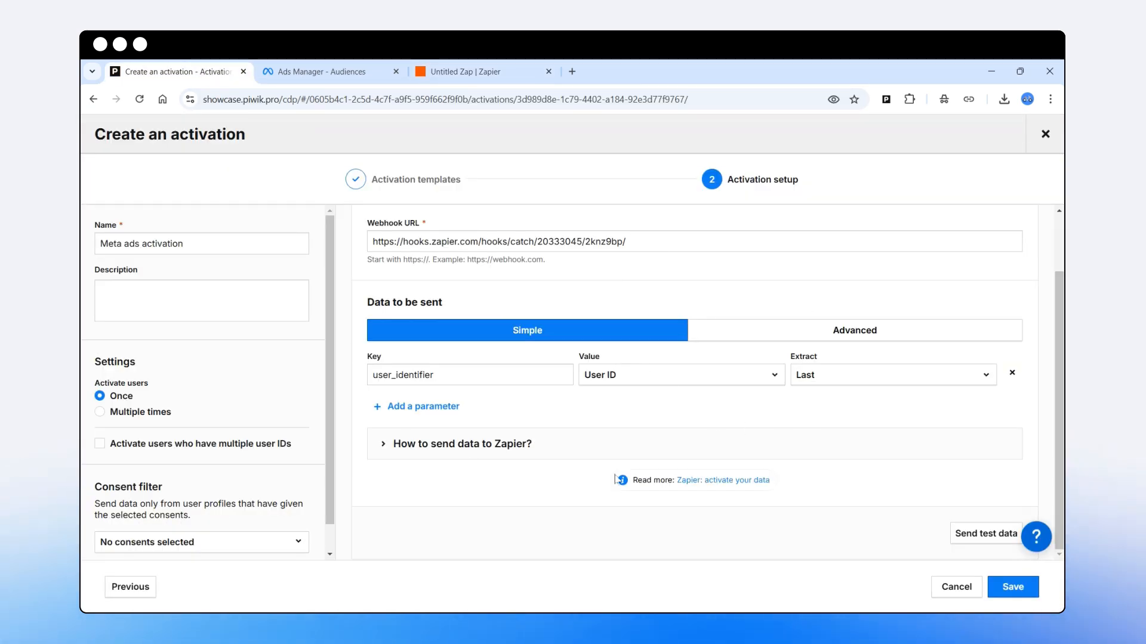
click(972, 539)
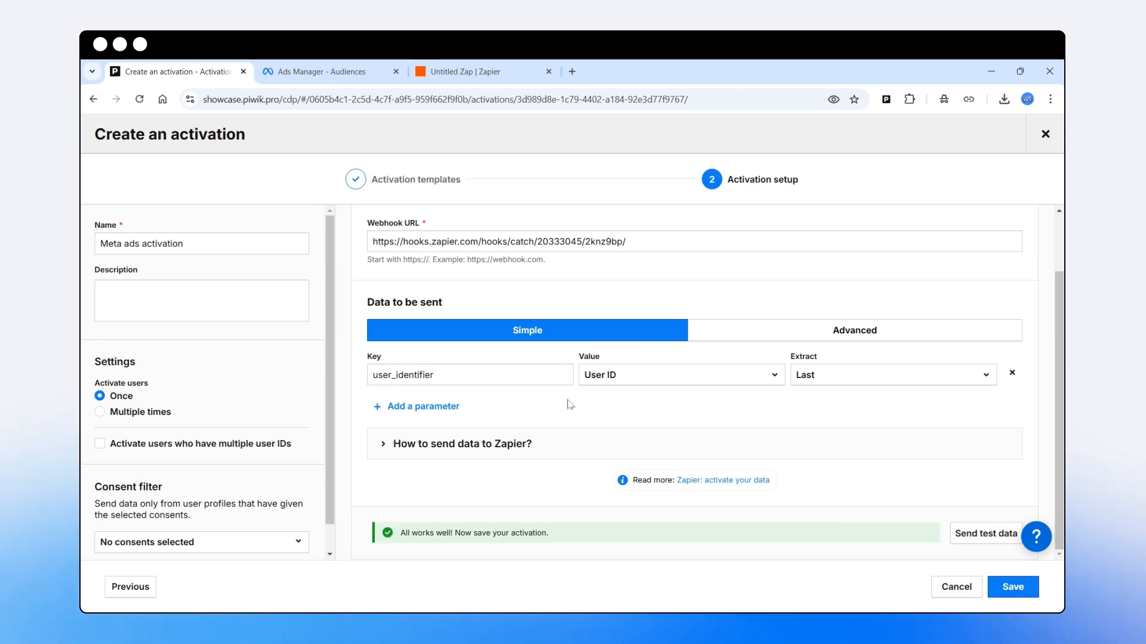
Step: In Zapier, inspect the received request A and continue the Zap with that record
click(451, 67)
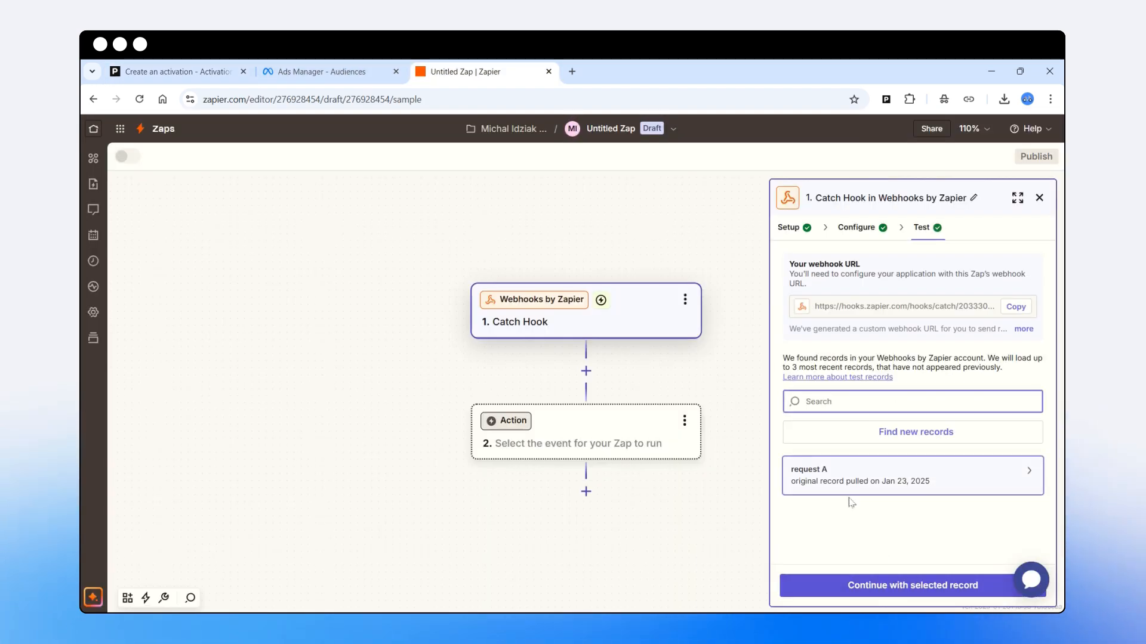
mouse_move(962, 471)
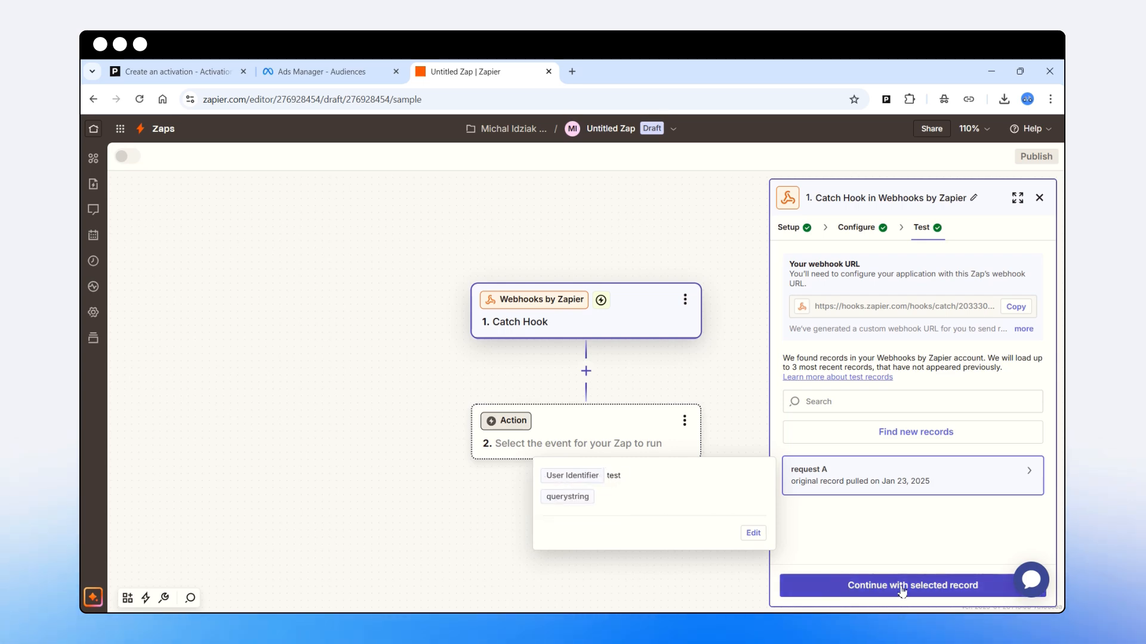
click(870, 585)
Step: Set the Zap's action to Facebook Custom Audiences with the event Add Email to Custom Audience
click(467, 160)
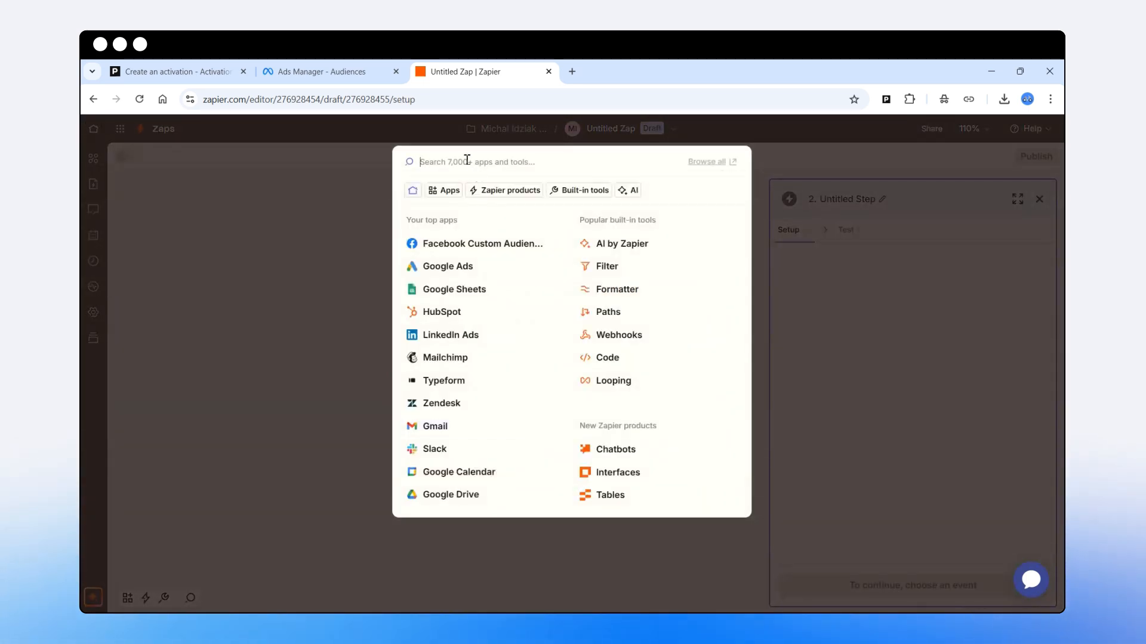
text(facebook)
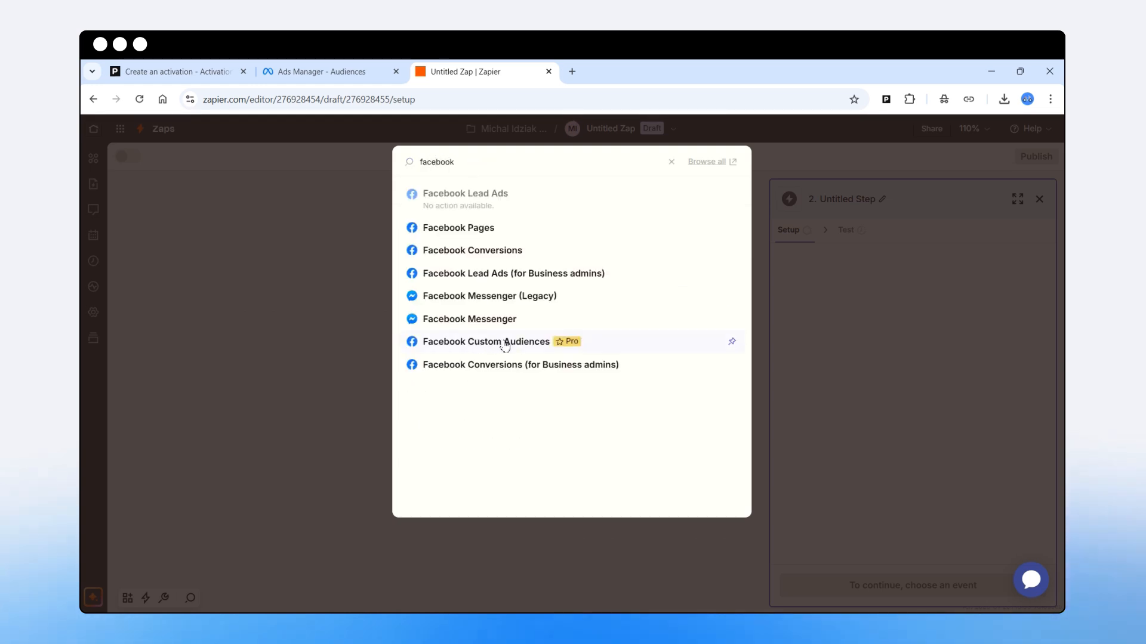
click(505, 343)
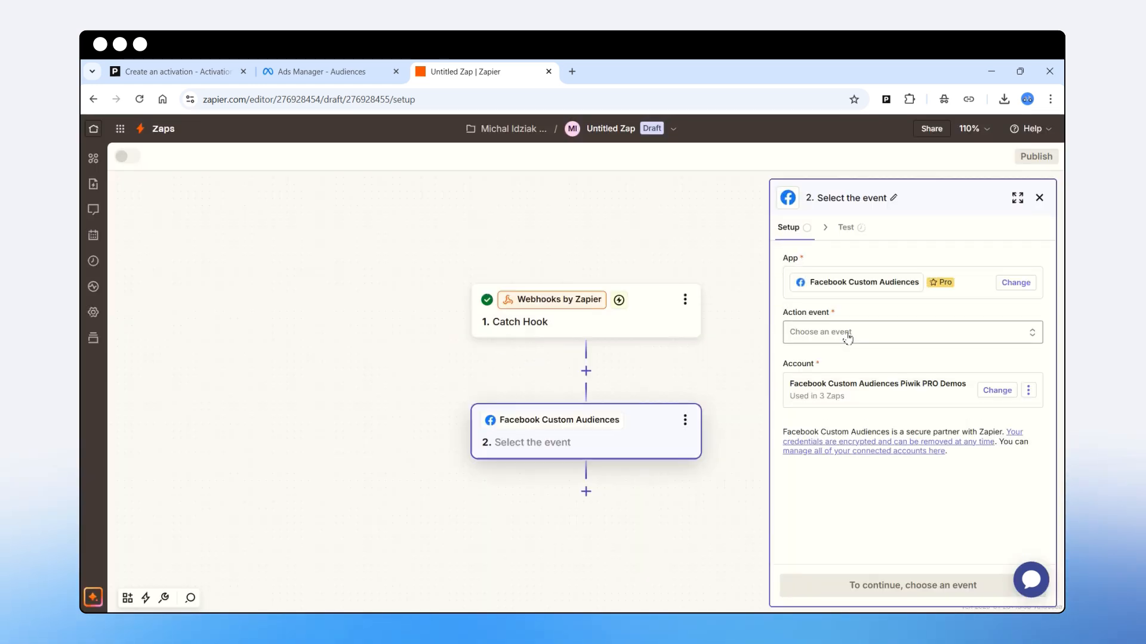
click(848, 337)
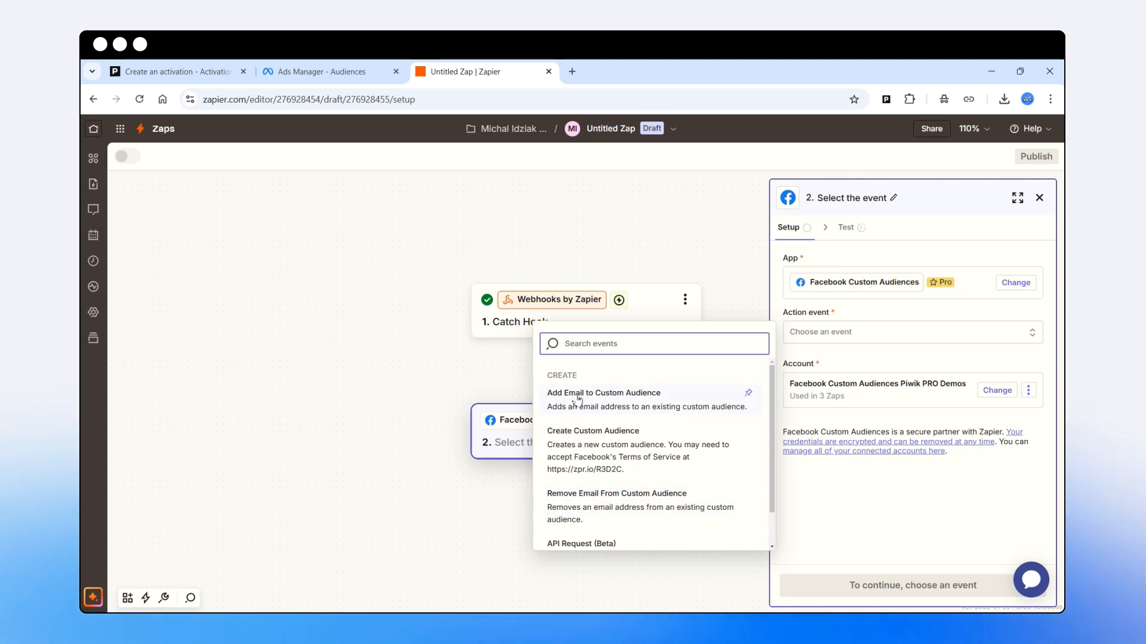
click(602, 398)
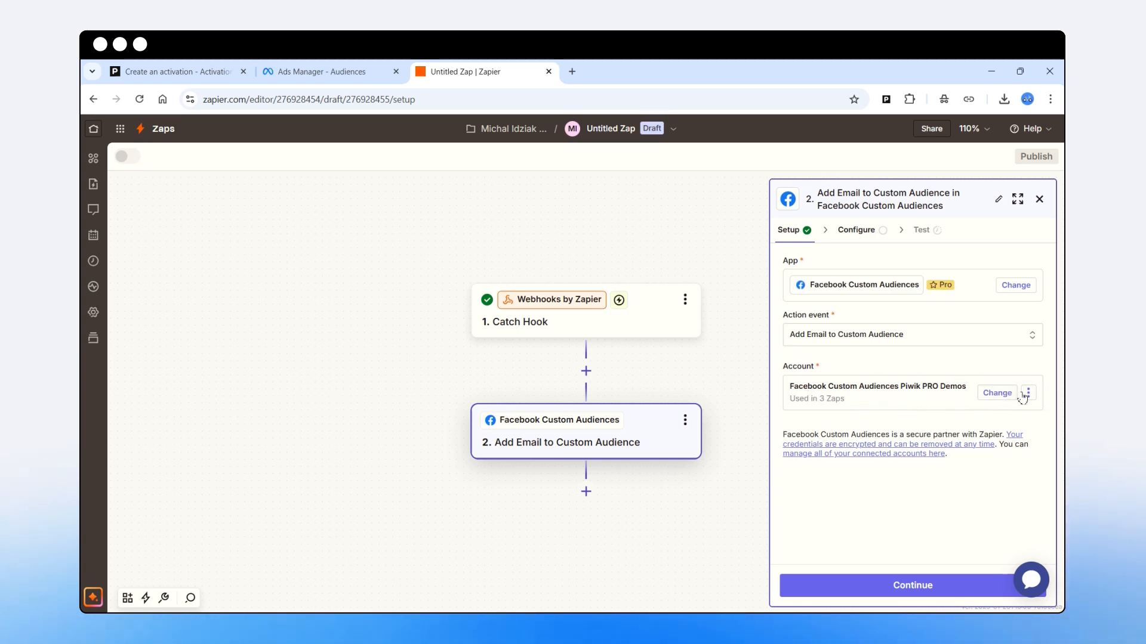
Step: In Meta Business Suite, check the connected business apps and search for the Zapier Custom Audiences app, then return to Ads Manager and Zapier
click(328, 73)
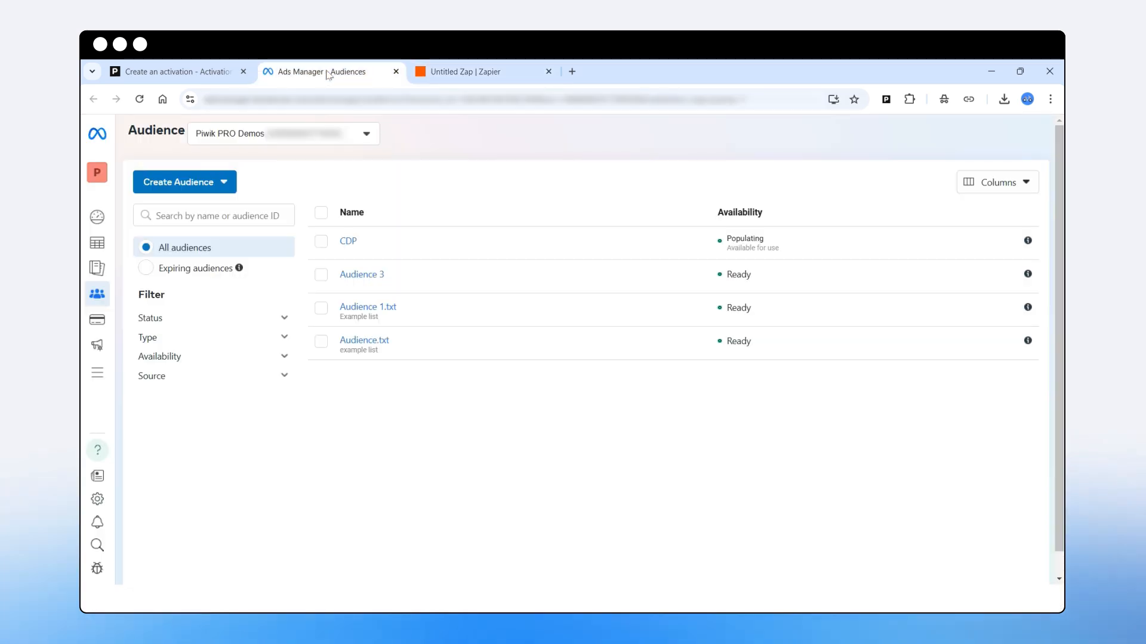
click(119, 372)
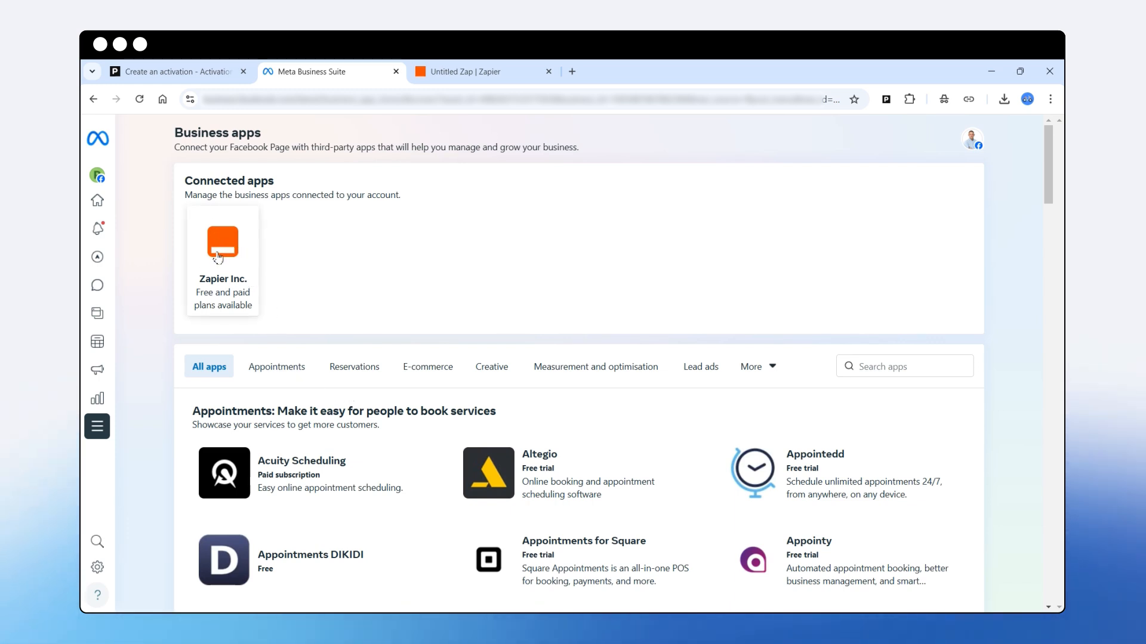
text(zapie)
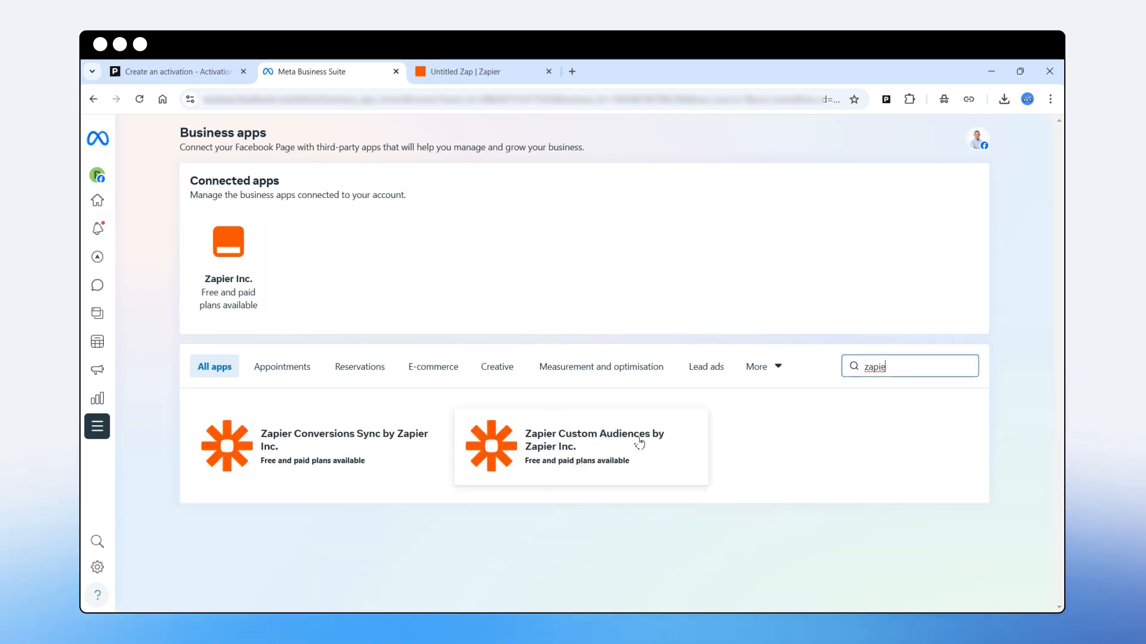
drag(908, 368, 818, 456)
key(BackSpace)
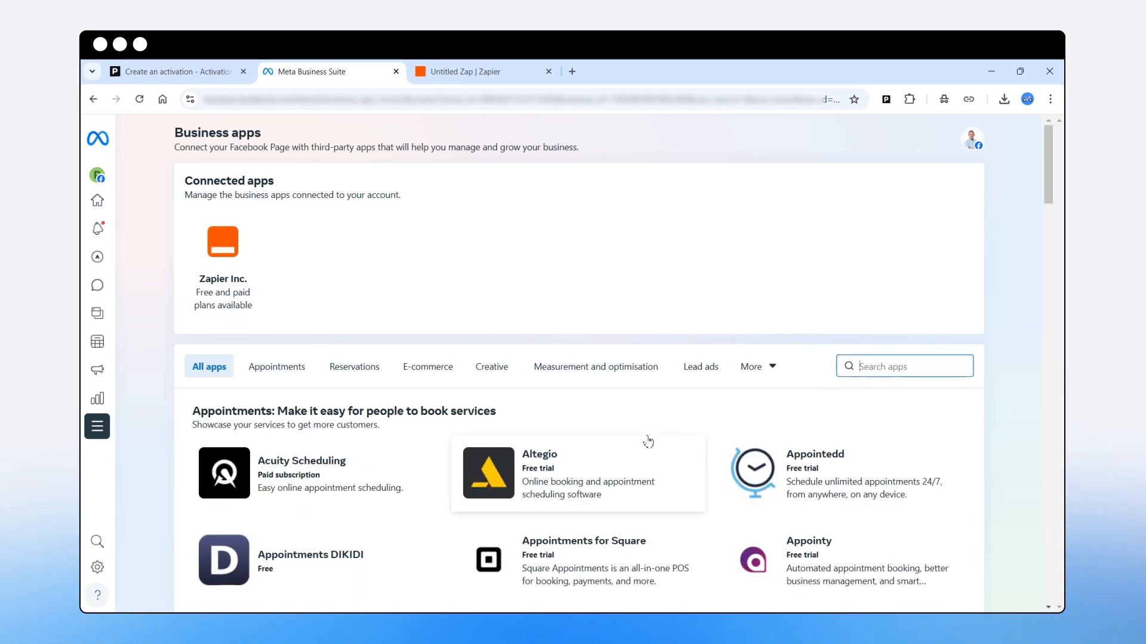
mouse_move(105, 258)
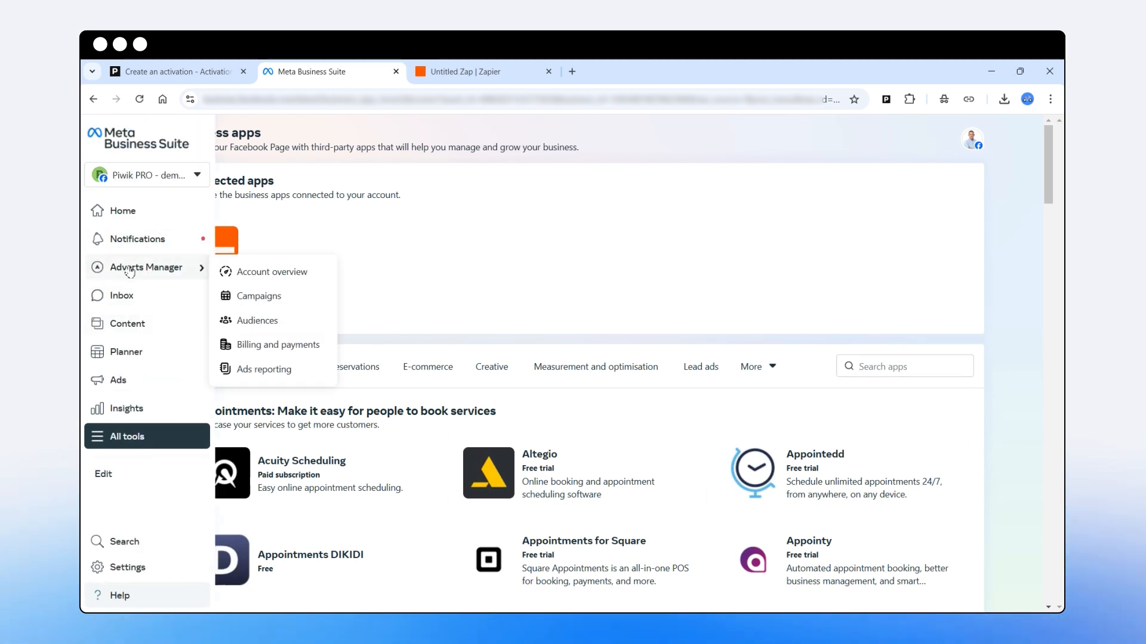
click(278, 297)
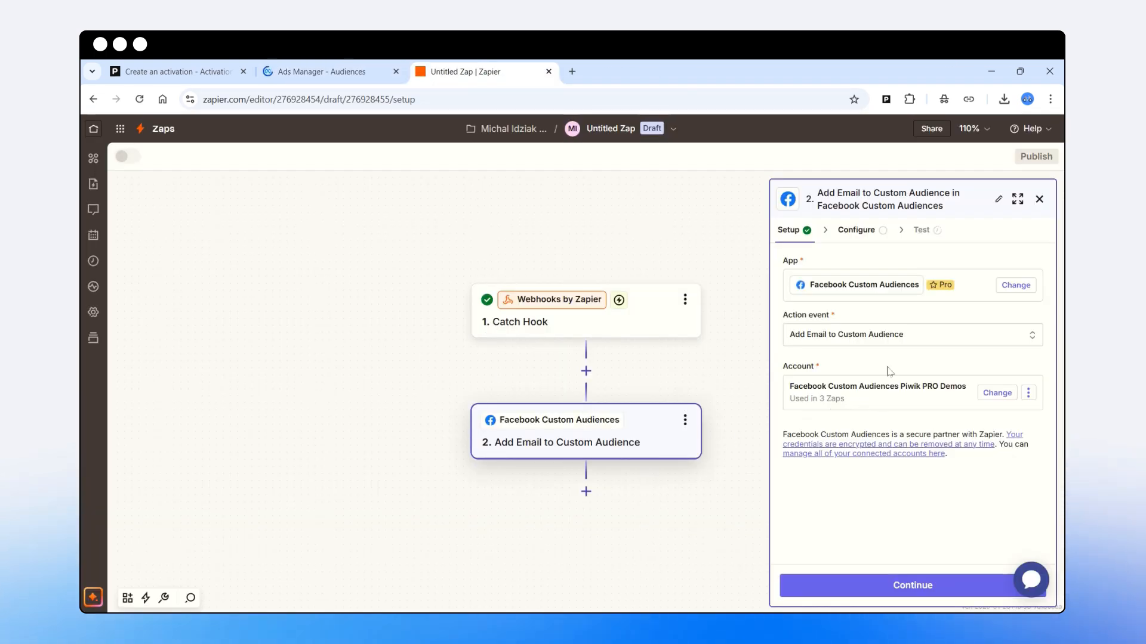
Step: Check the available audiences in Ads Manager, then set CDP as the Custom Audience in the Zapier action
click(921, 588)
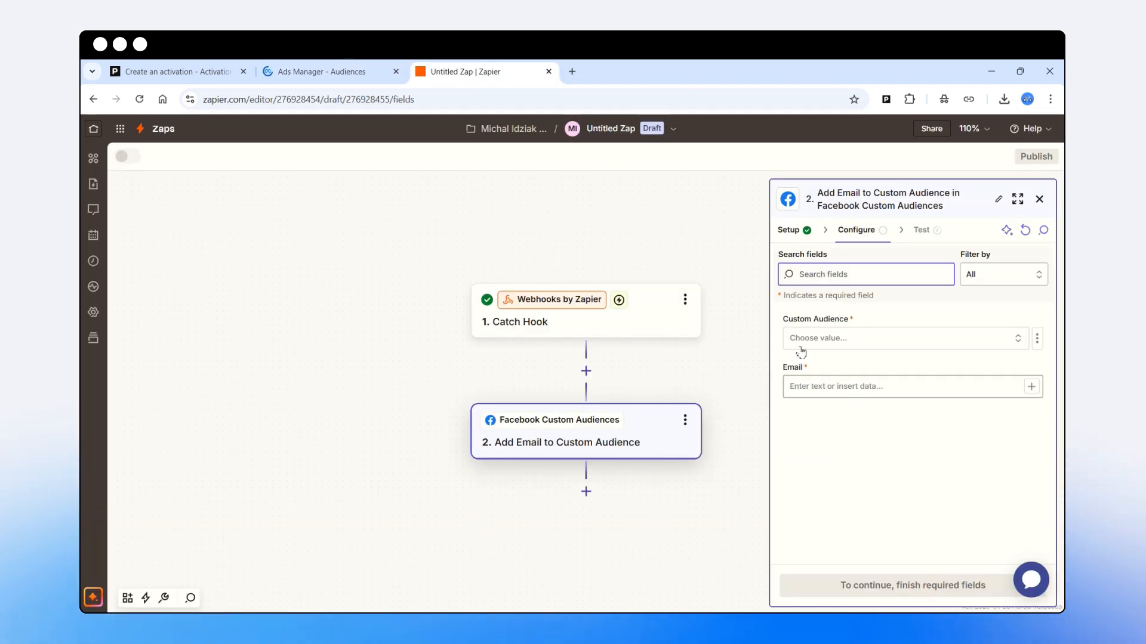
click(323, 71)
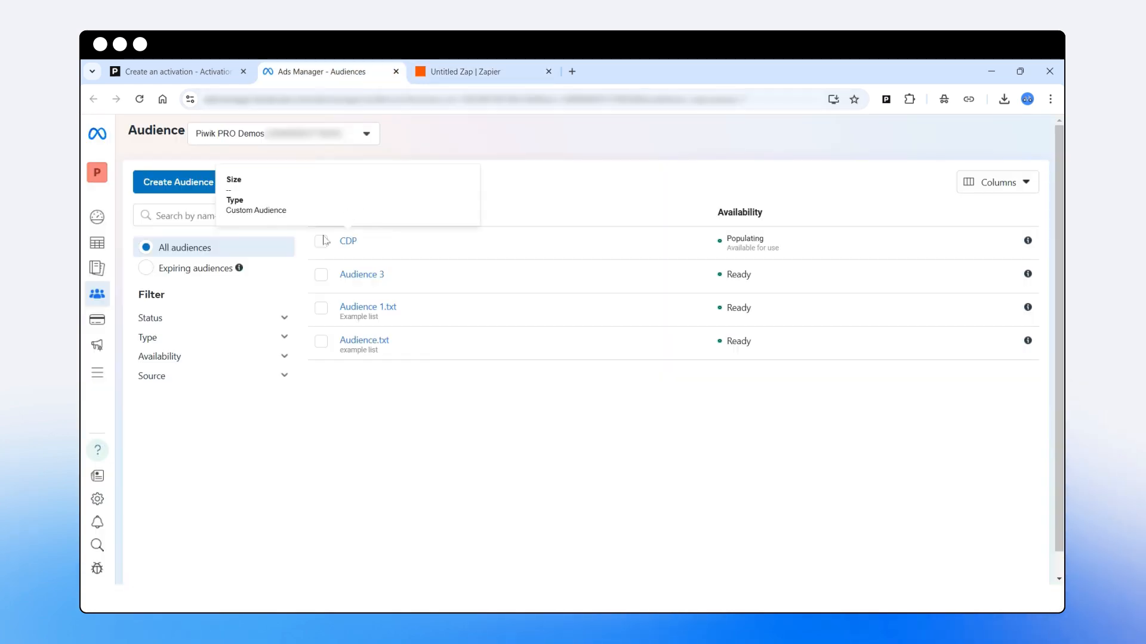
click(465, 71)
click(830, 338)
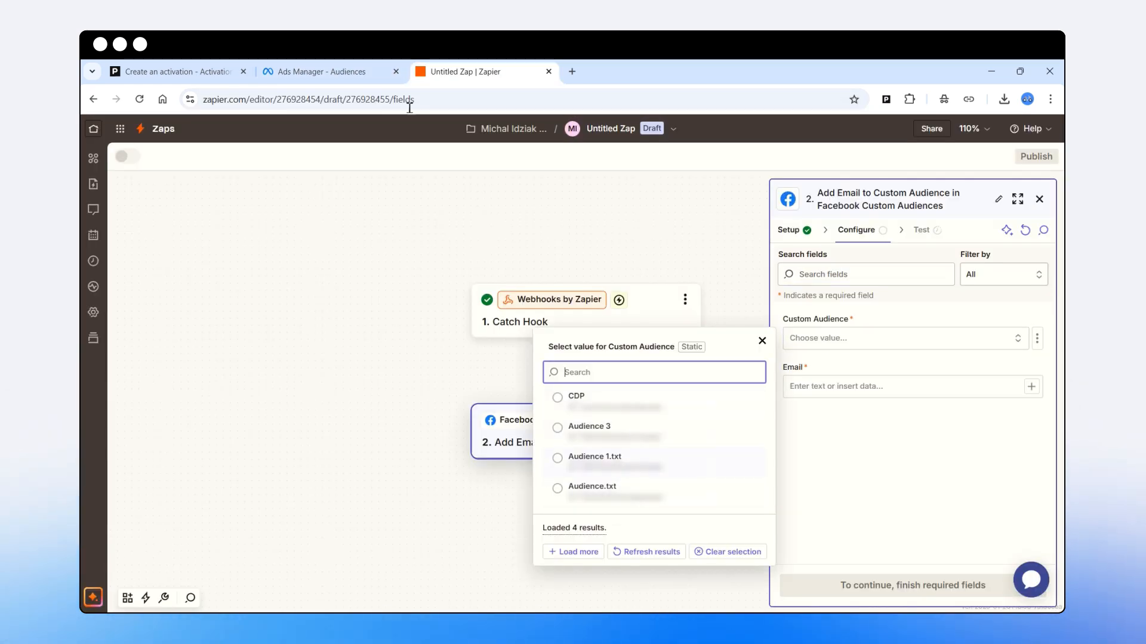
click(369, 76)
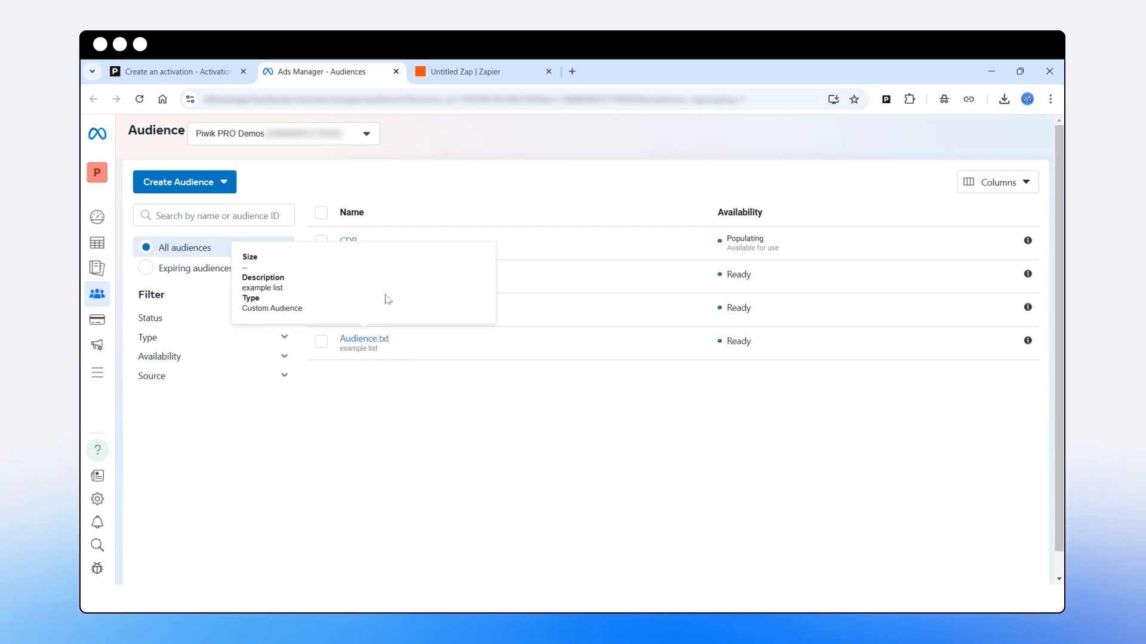
click(454, 71)
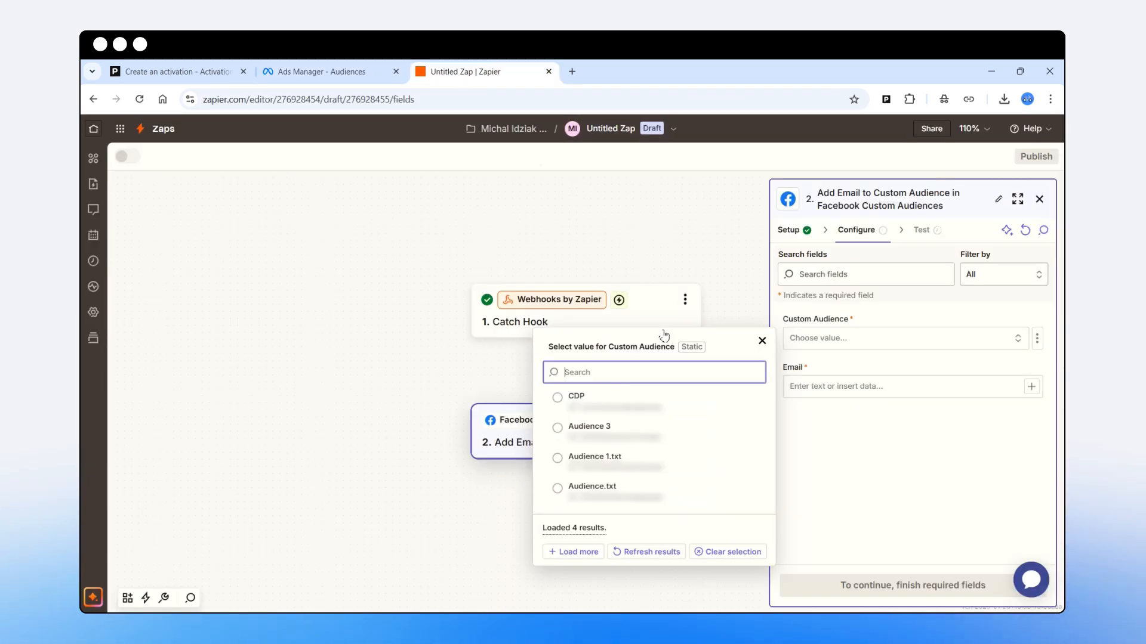
click(559, 398)
Step: Map the action's Email field to the User Identifier value from the Catch Hook webhook step
click(831, 388)
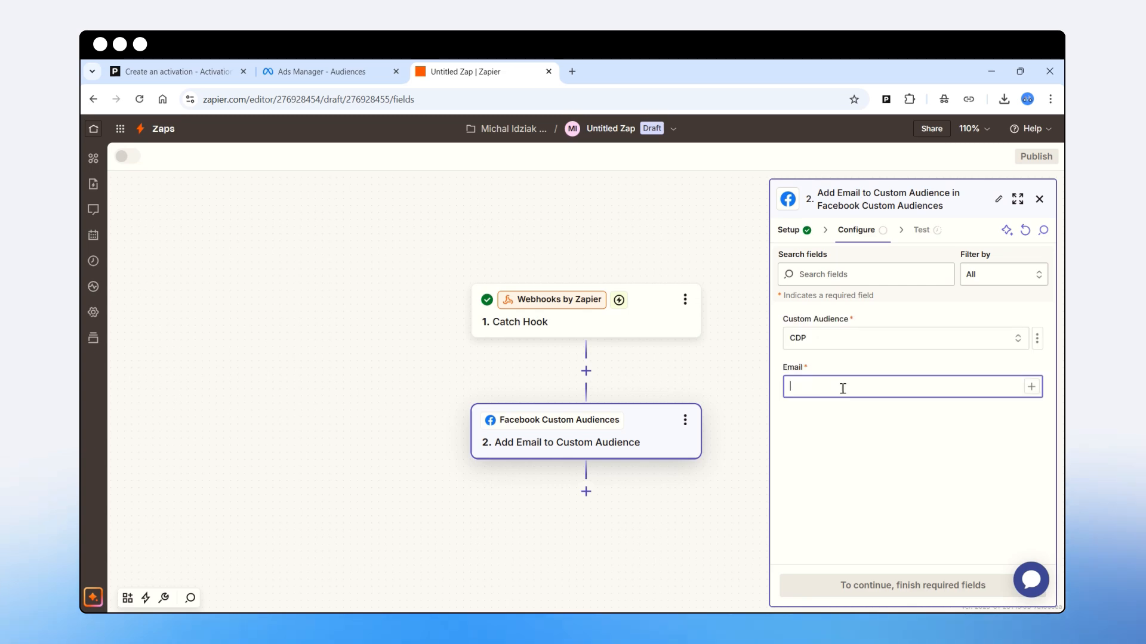
click(1031, 387)
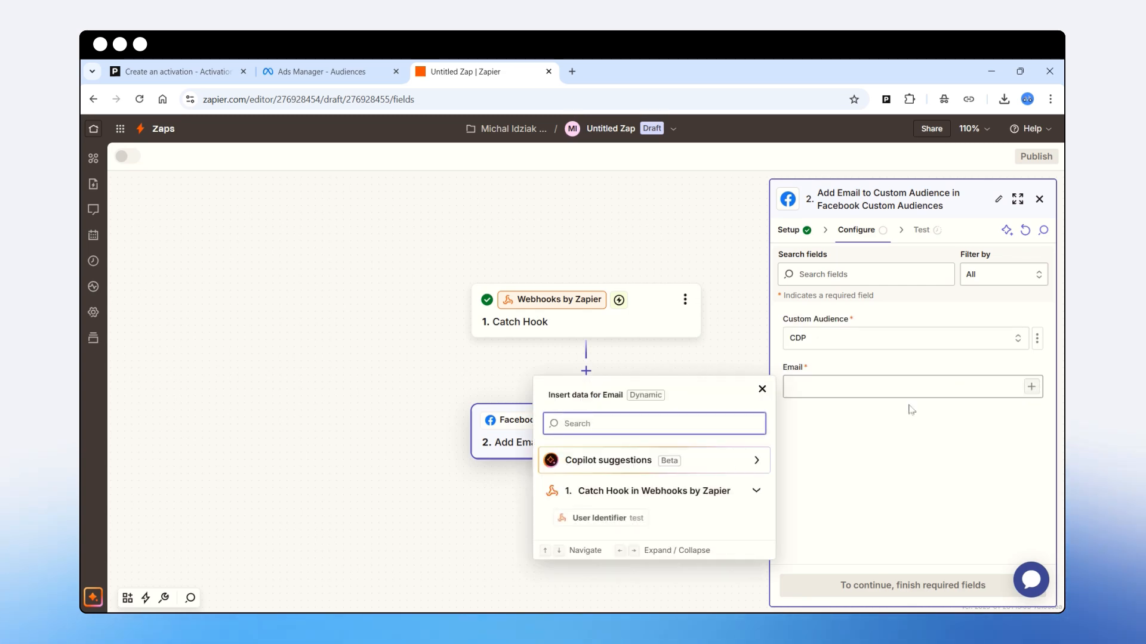
click(599, 517)
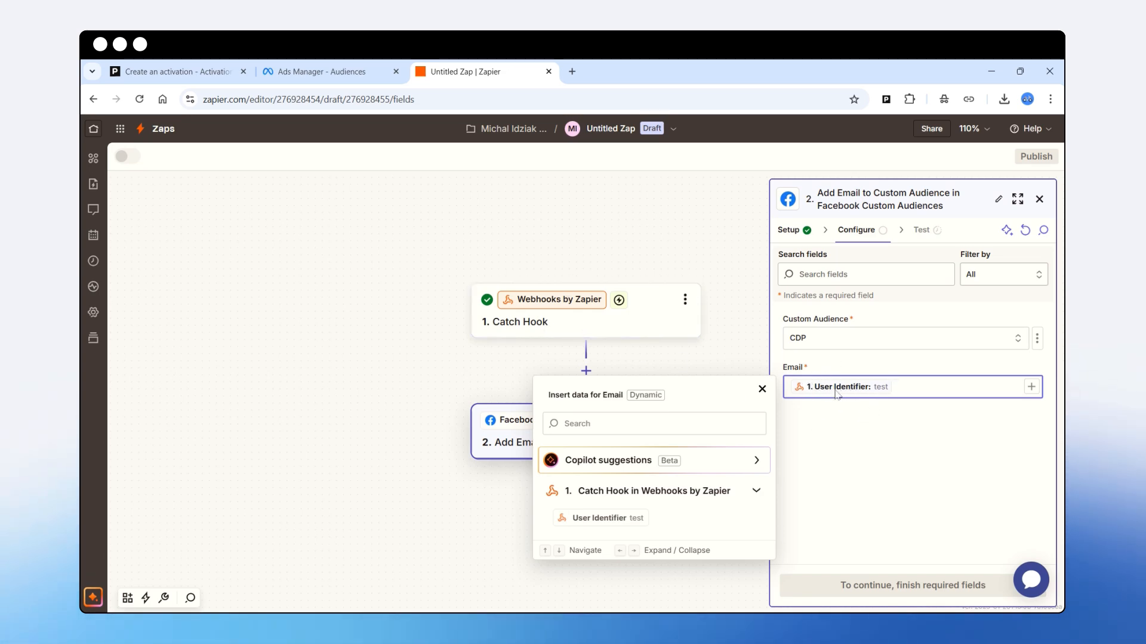
click(872, 454)
Step: Skip the test of the Facebook Custom Audiences step and publish the Zap
click(908, 586)
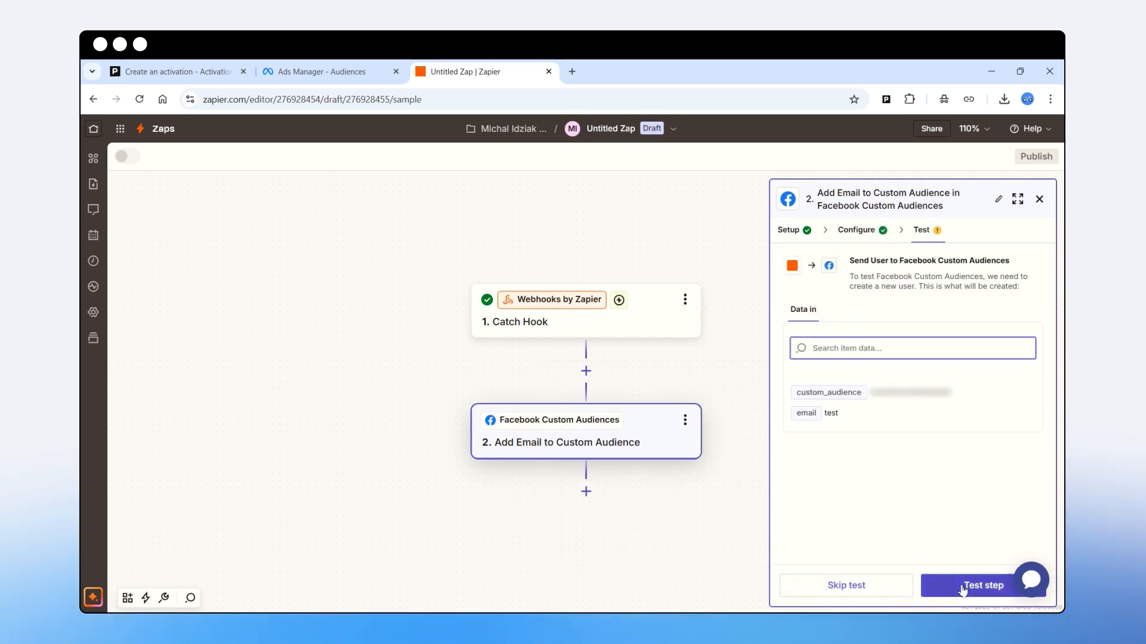
click(882, 590)
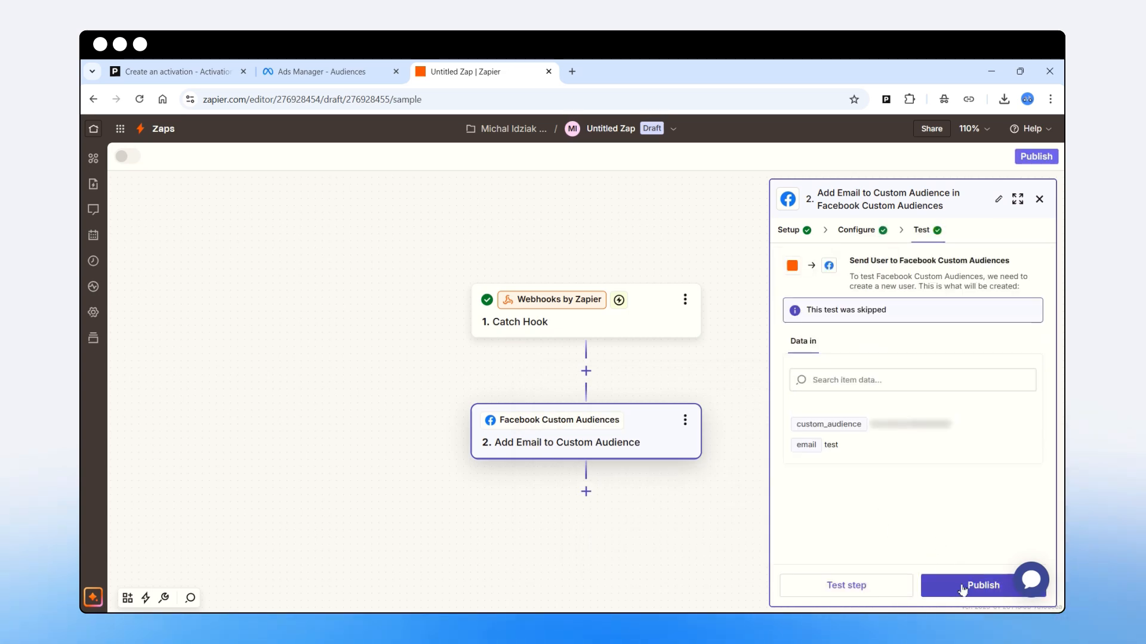
click(962, 587)
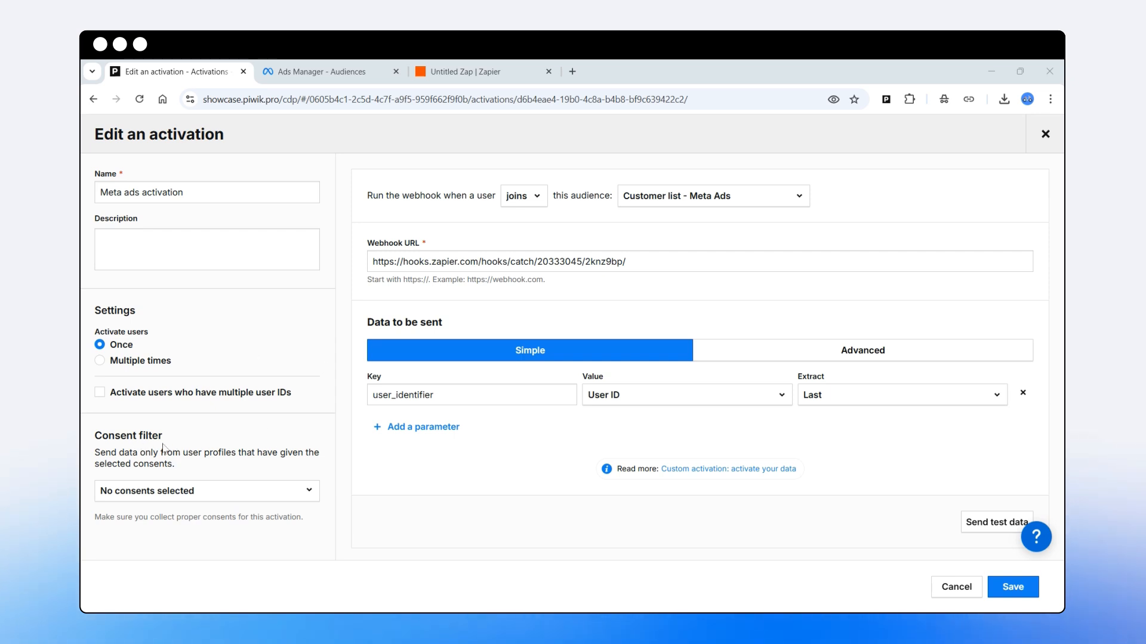
Step: In the Piwik PRO Meta ads activation, review the consent filter options without selecting a consent
click(185, 495)
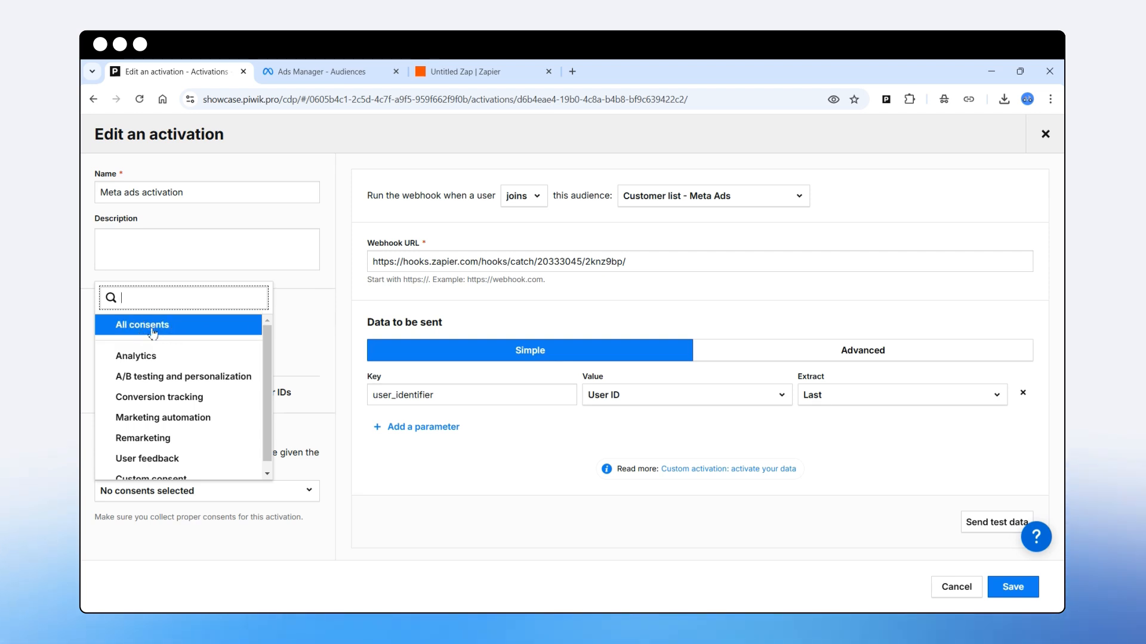
scroll(180, 357, down, 1)
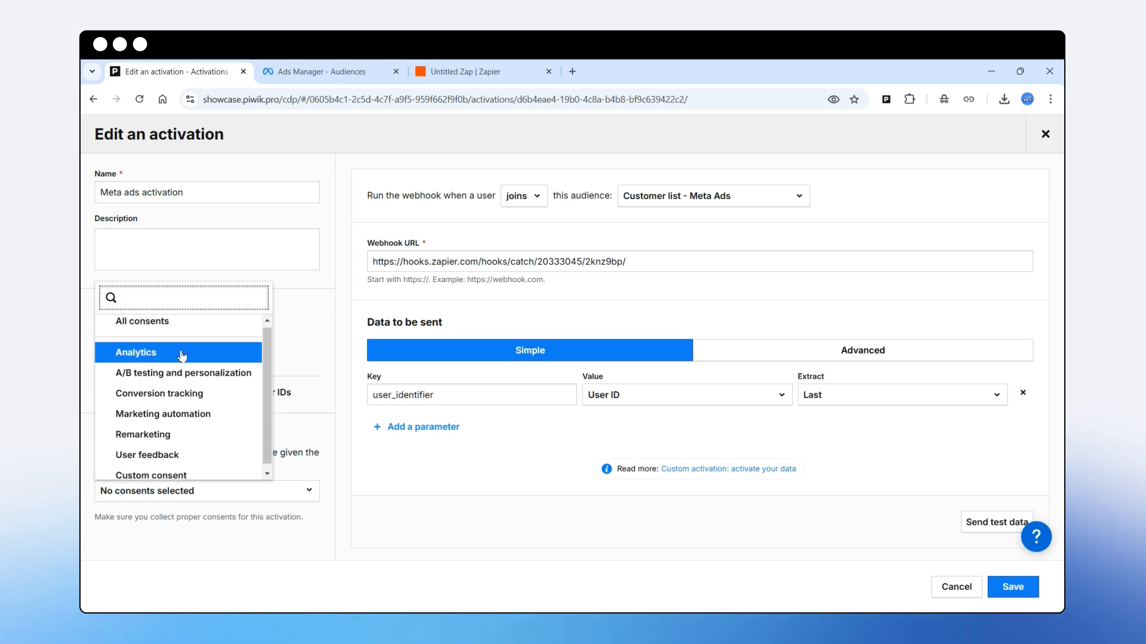
click(192, 514)
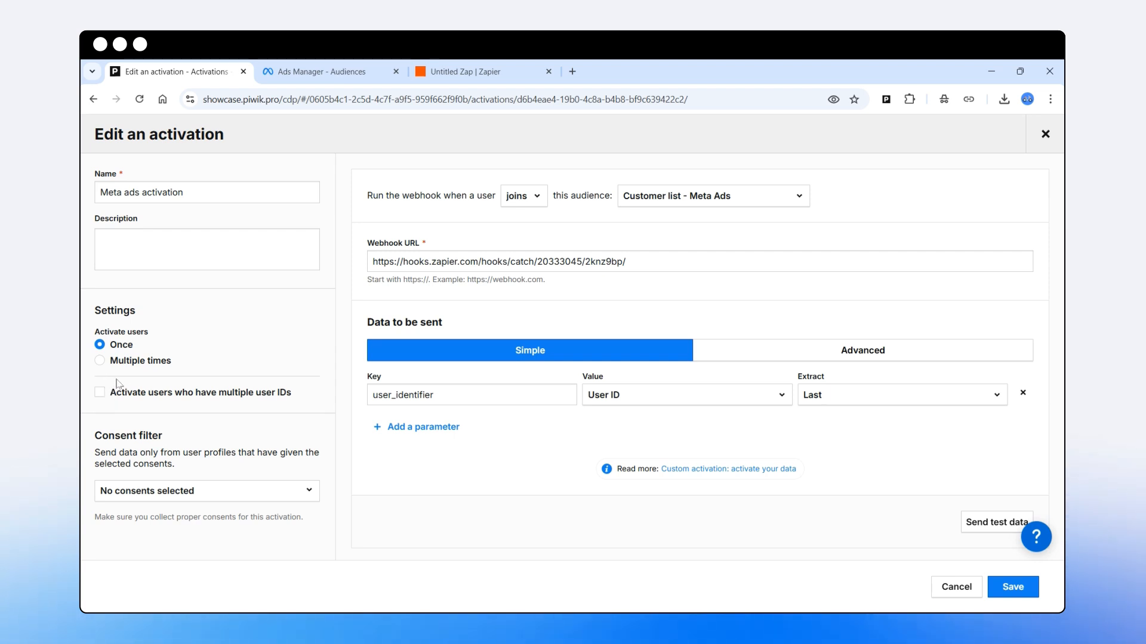
Step: Try the Multiple times option for activating users, set it back to Once, and save the Meta ads activation
click(99, 361)
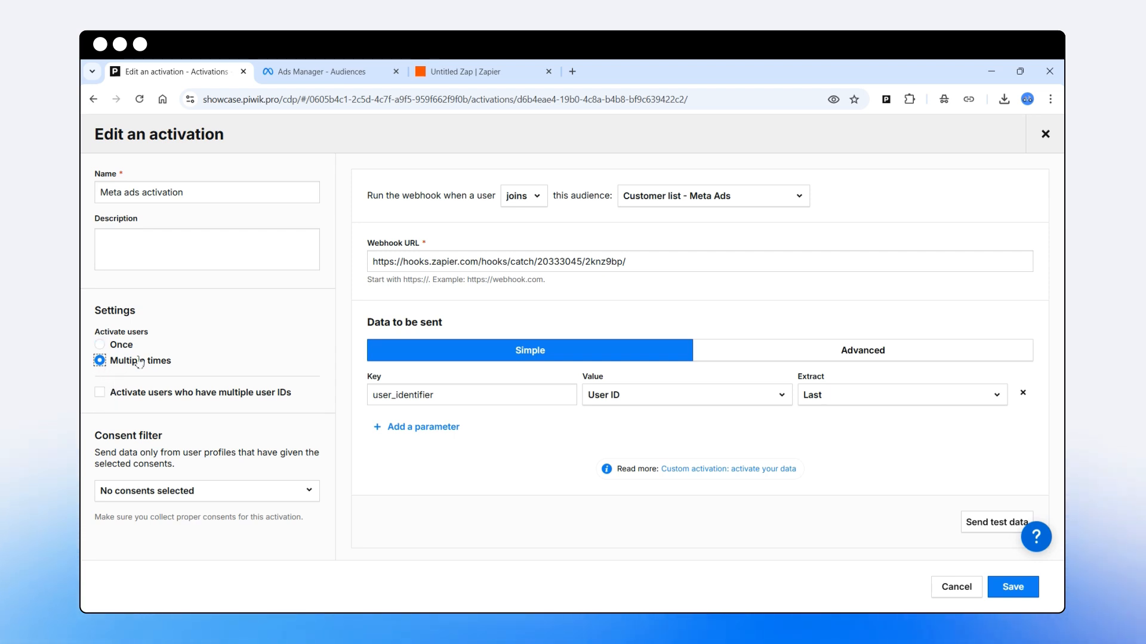
click(102, 346)
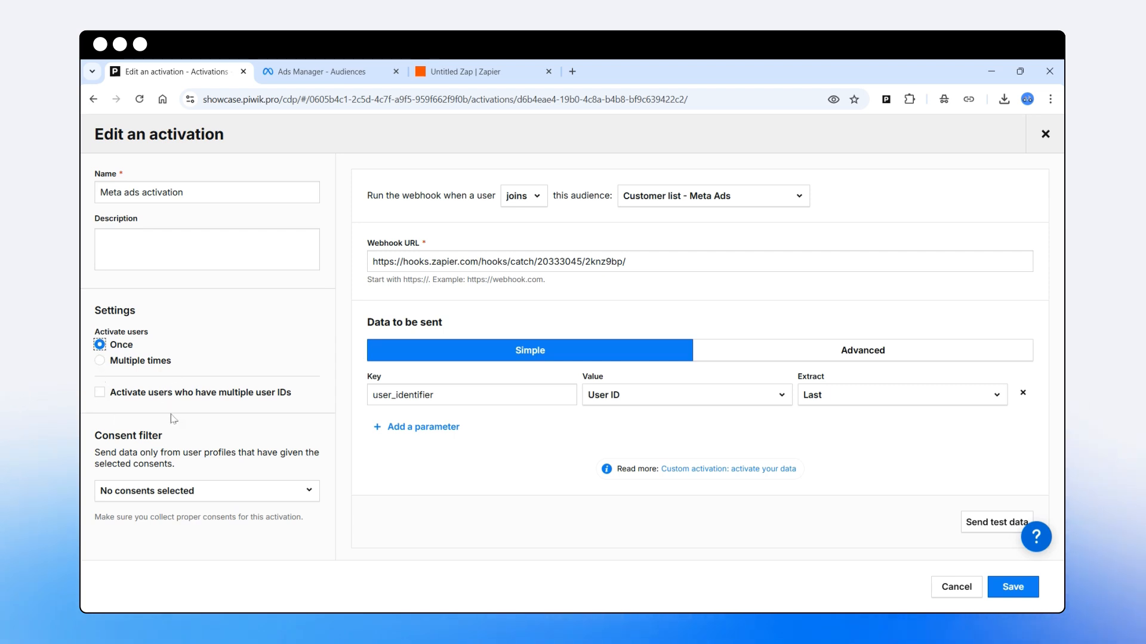
click(1014, 588)
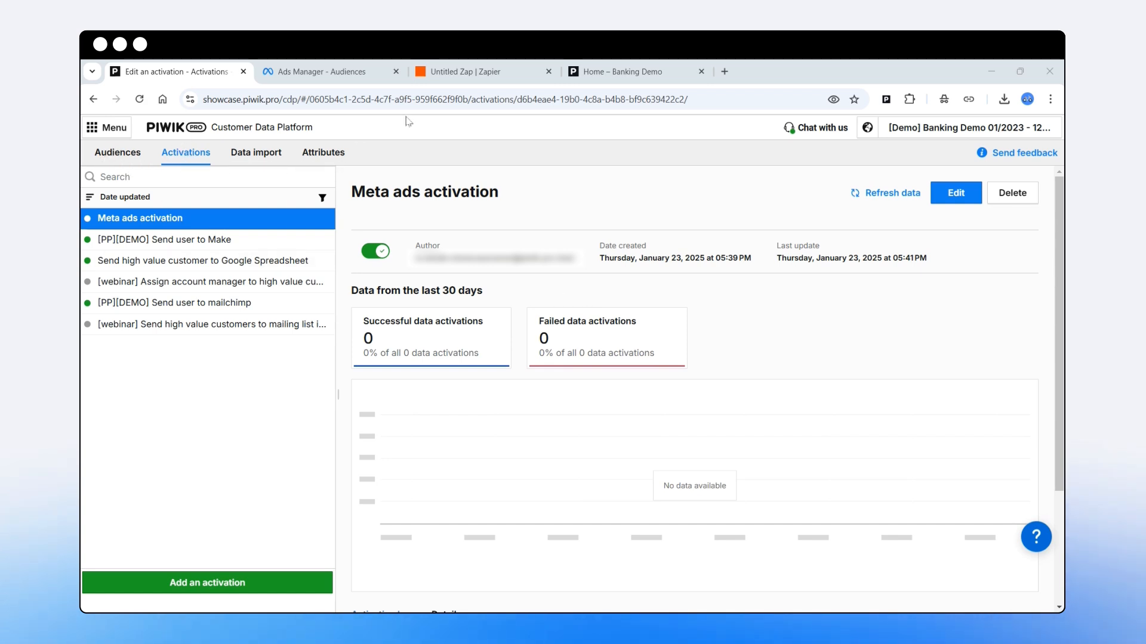
Step: Look over the published Zap in Zapier, the audience list in Ads Manager, and the Demo Bank website
click(469, 72)
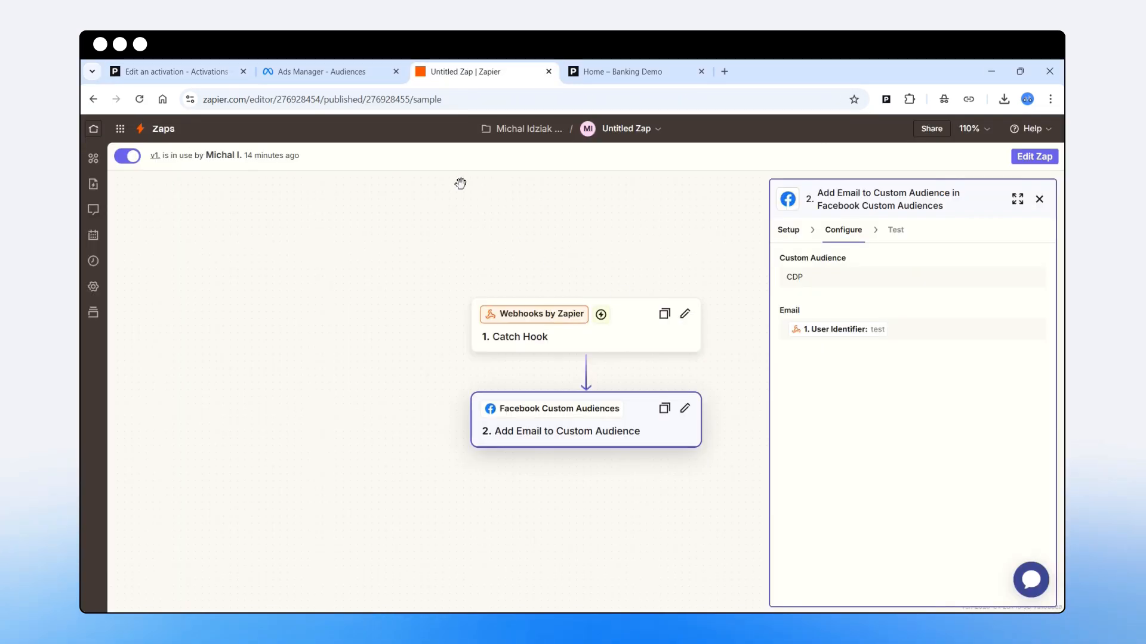
click(320, 71)
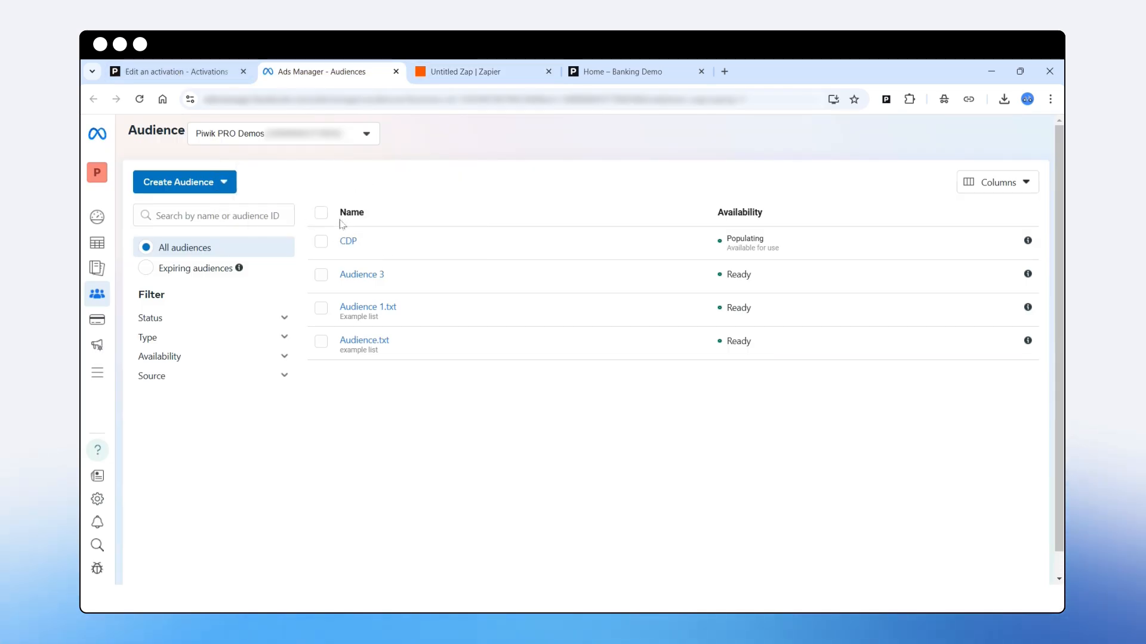
click(627, 72)
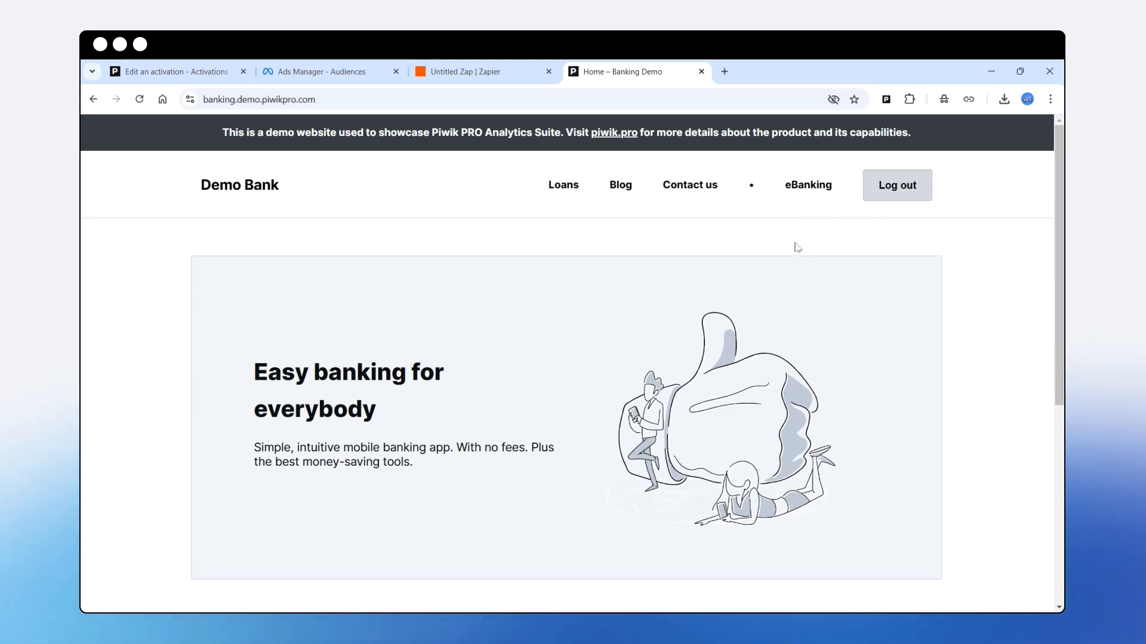
Step: In Piwik PRO, examine the profiles in the Customer list - Meta Ads audience and the data activations of Meta ads activation
click(173, 71)
click(126, 157)
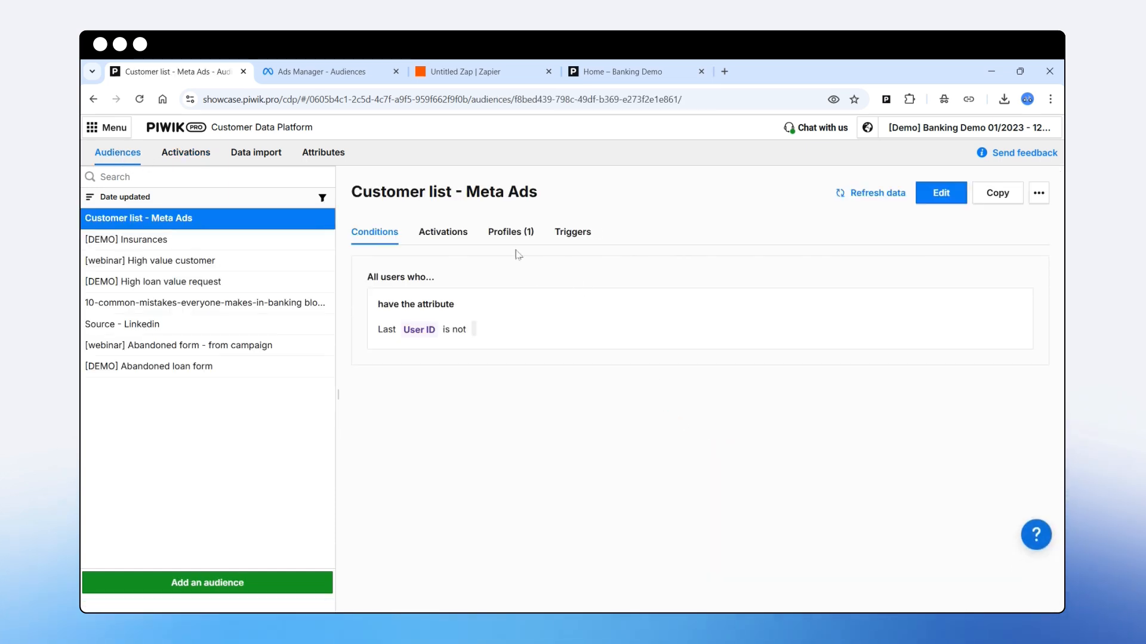
click(511, 243)
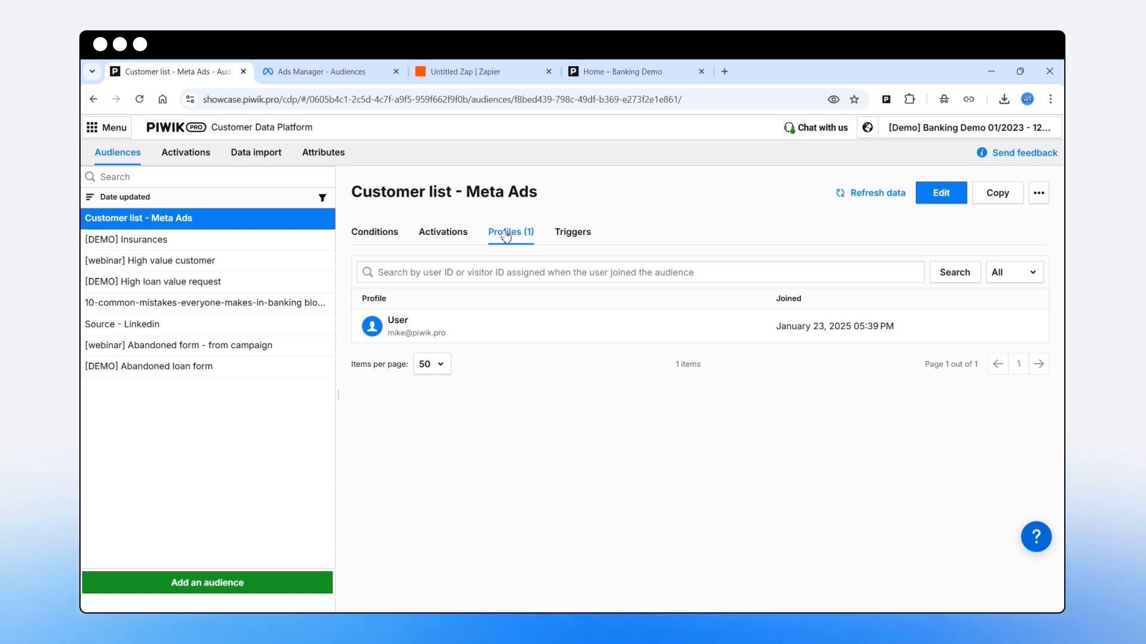
click(192, 156)
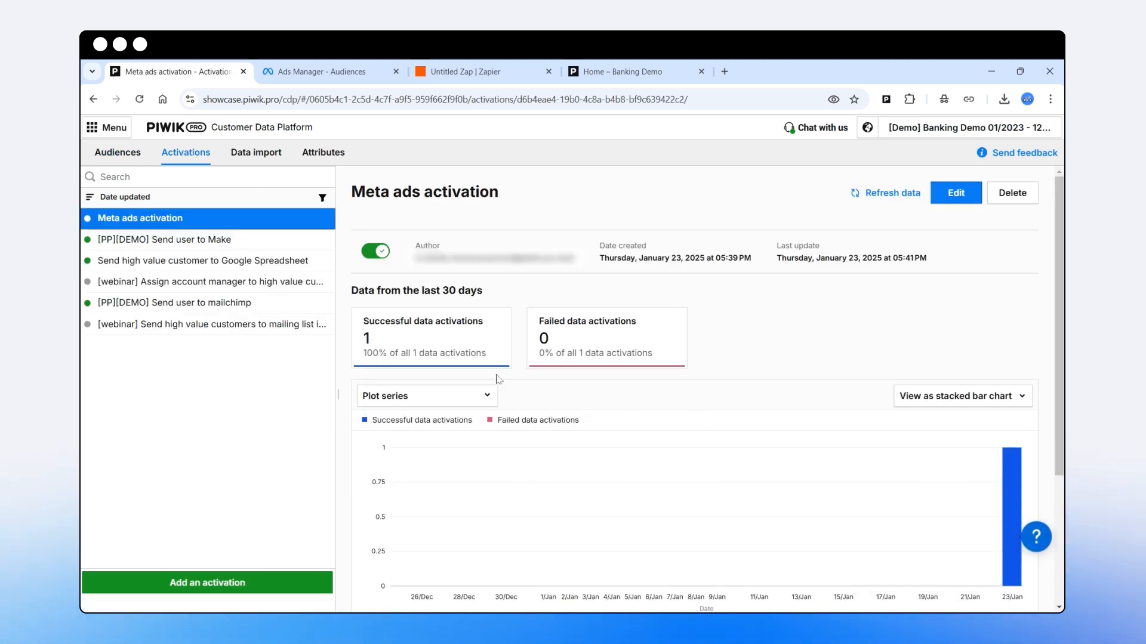
triple_click(370, 191)
Step: In Ads Manager, inspect the CDP audience's summary, usage and history of changes
click(327, 76)
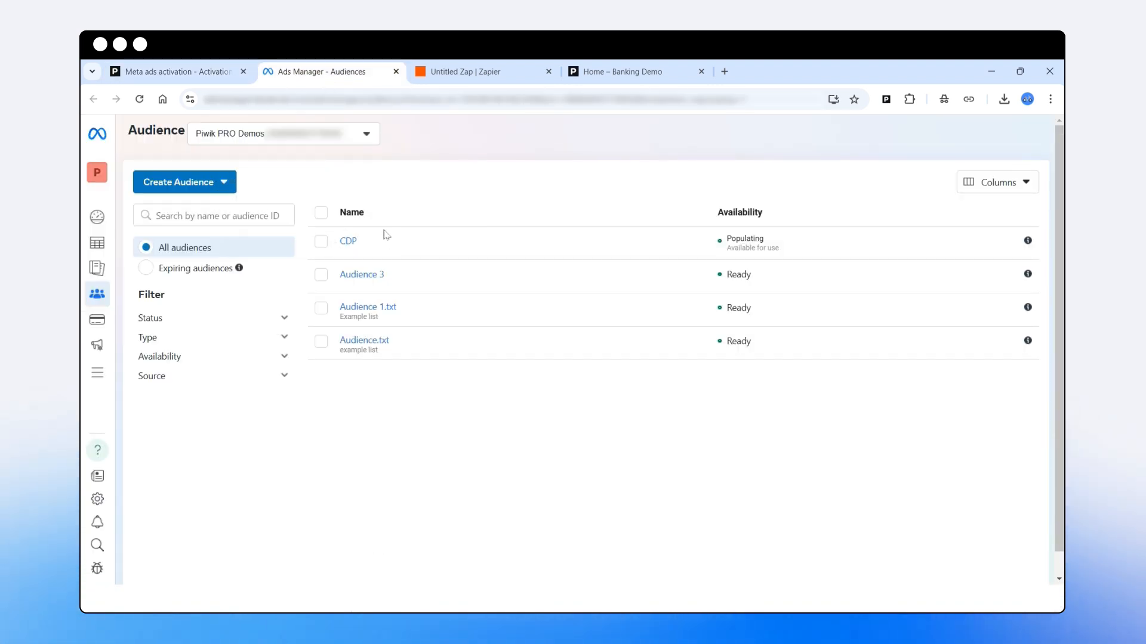
click(348, 243)
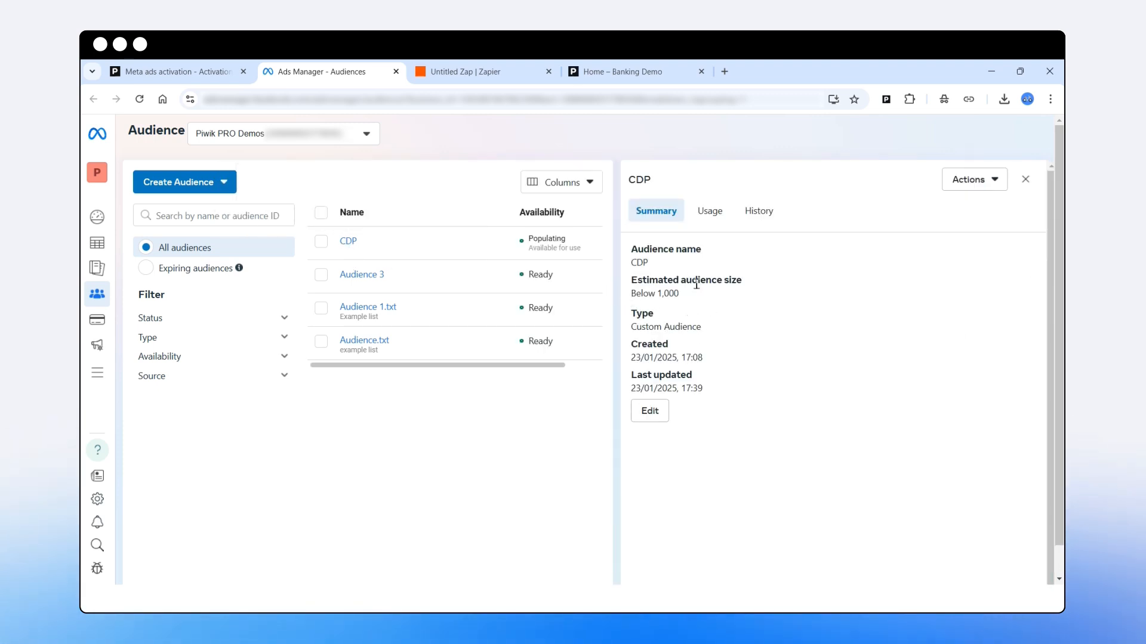
click(708, 210)
click(759, 215)
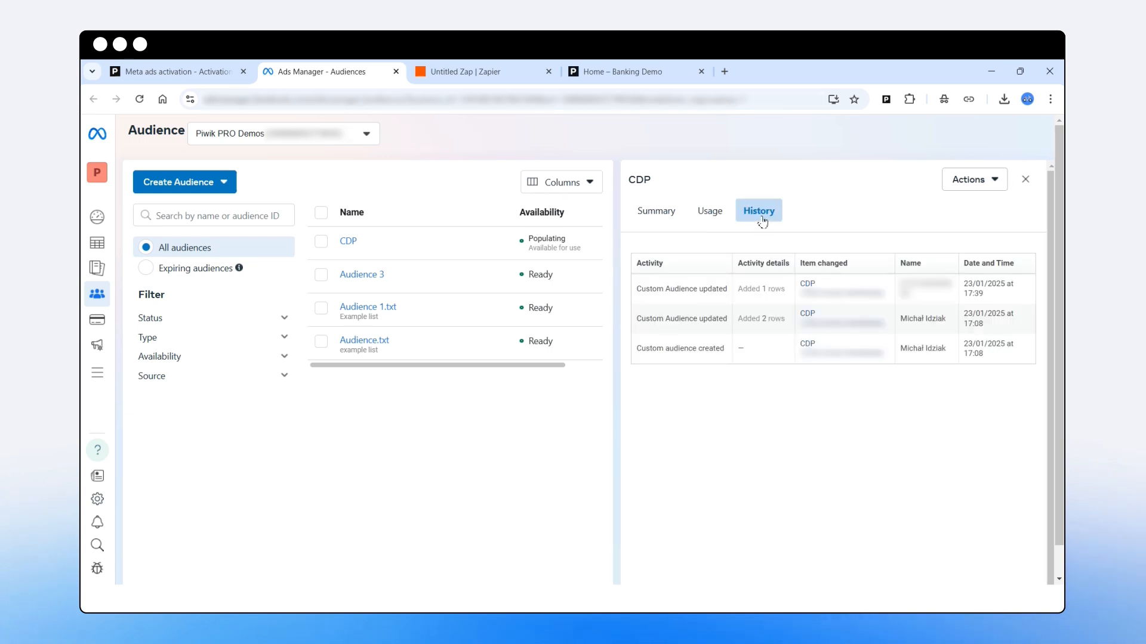